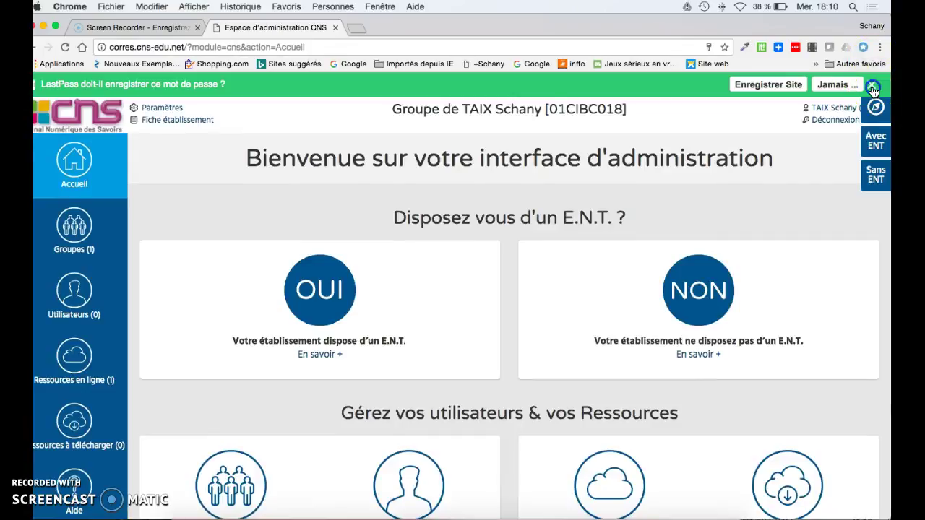
Open the Liste des utilisateurs page from the Utilisateurs sidebar entry
scroll(692, 141, "down", 5)
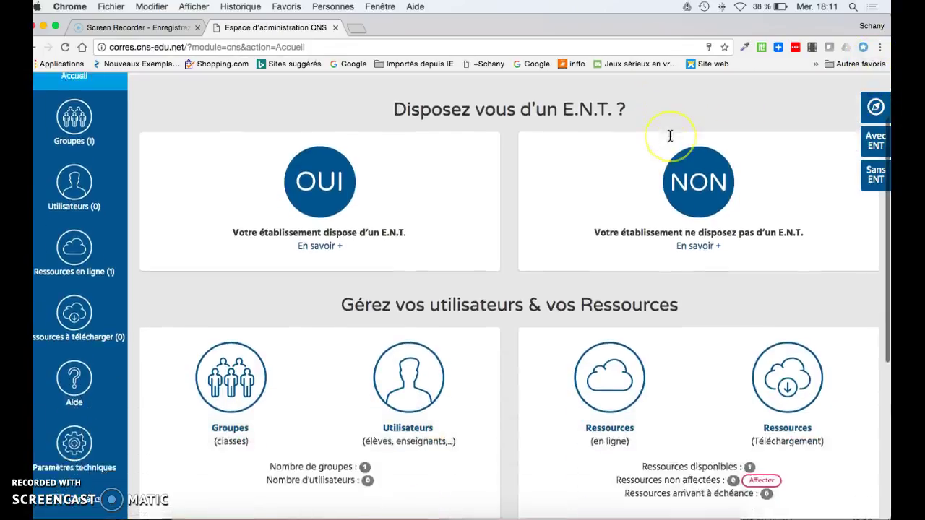
scroll(671, 138, "up", 5)
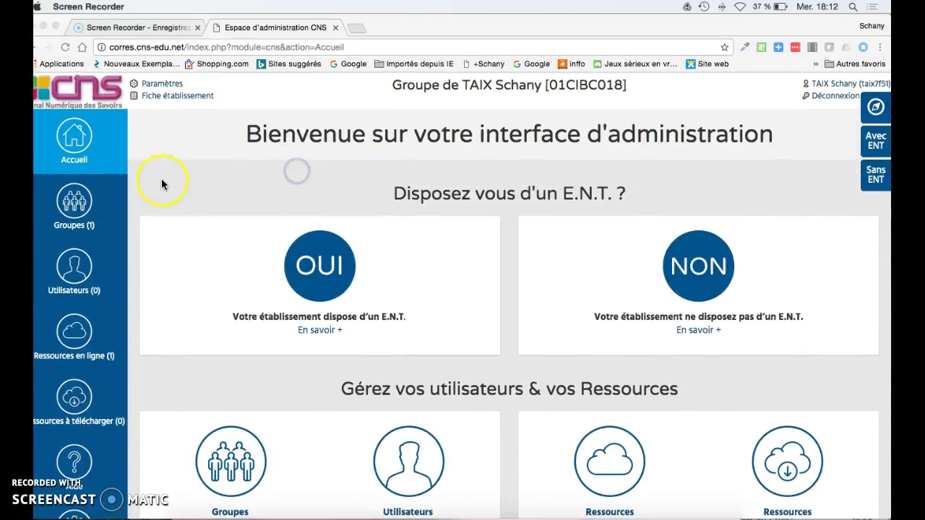
left_click(87, 206)
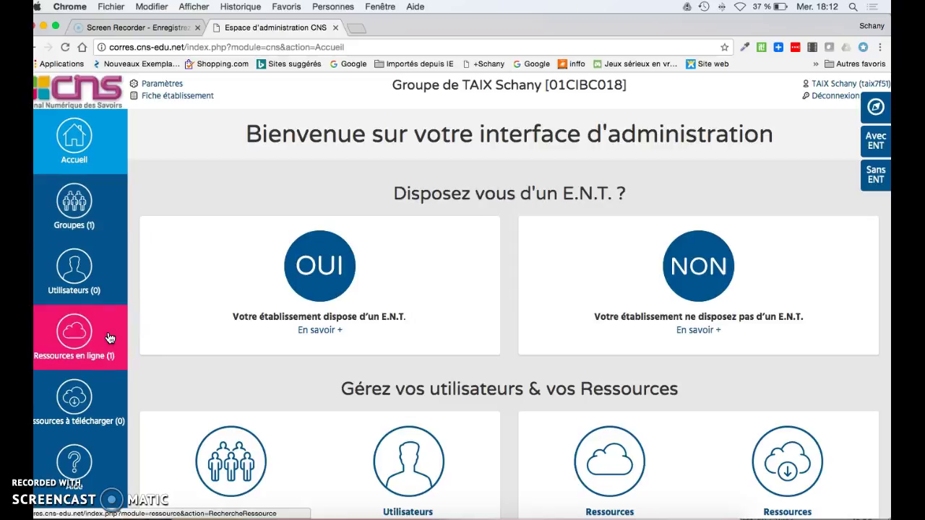
left_click(94, 290)
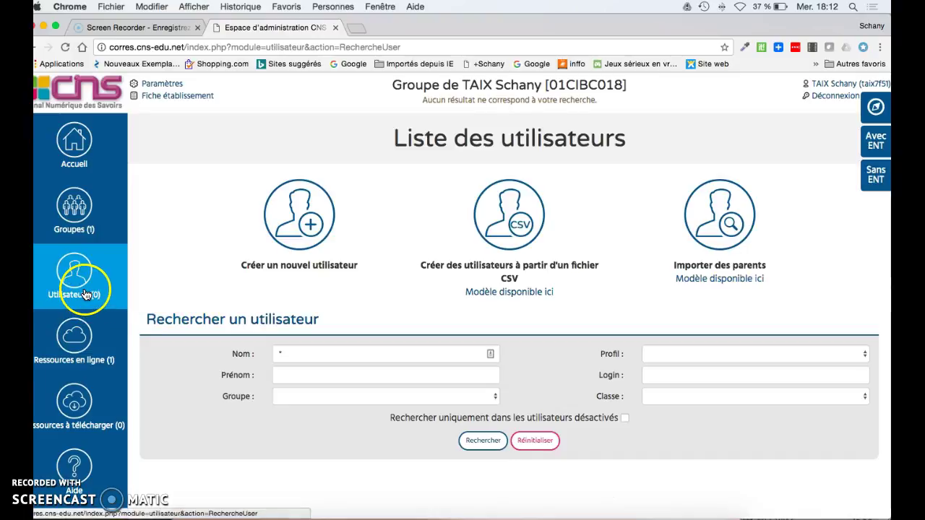
Start a new user and fill in the student's last name and first name
left_click(312, 228)
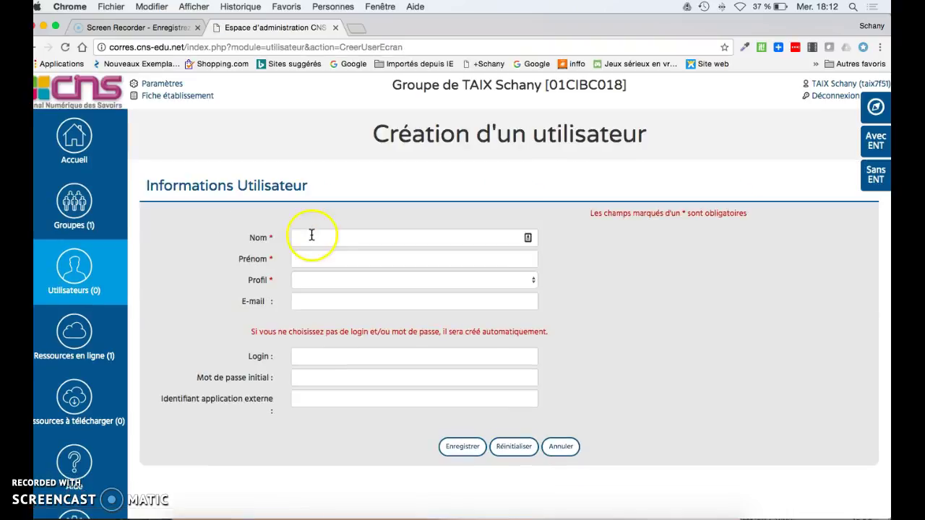
left_click(311, 235)
type("Martin")
key("Down")
key("Return")
left_click(372, 260)
type("Cé")
key("Down")
key("Return")
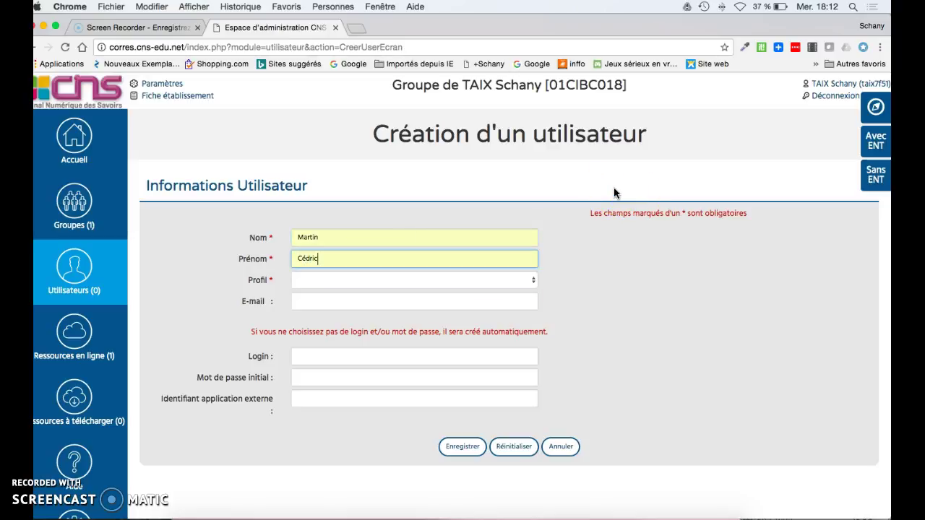
Set the new user's profile to élève and level to 1re S
left_click(325, 287)
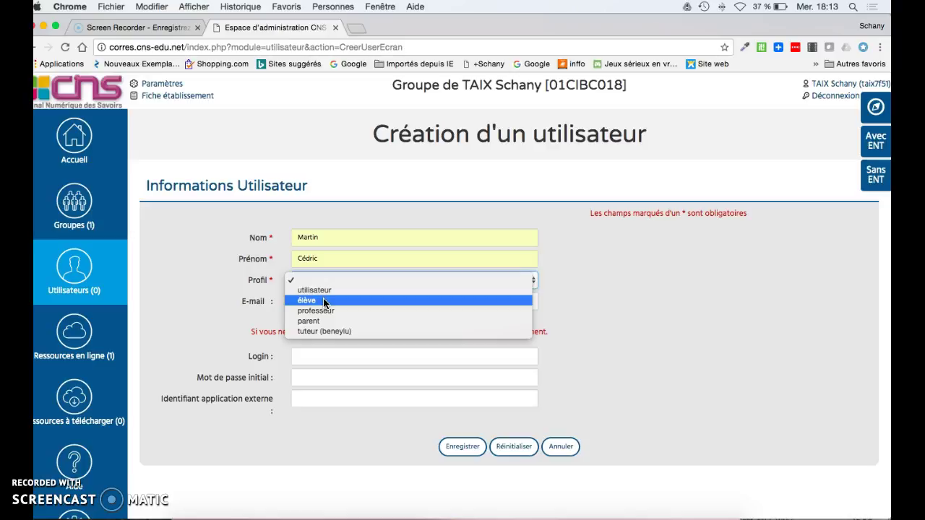
left_click(324, 301)
left_click(323, 303)
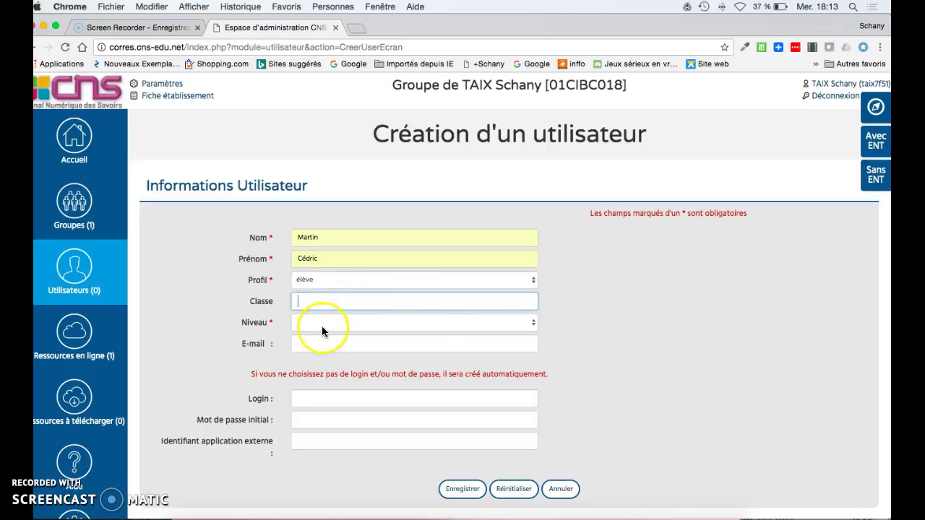
left_click(322, 327)
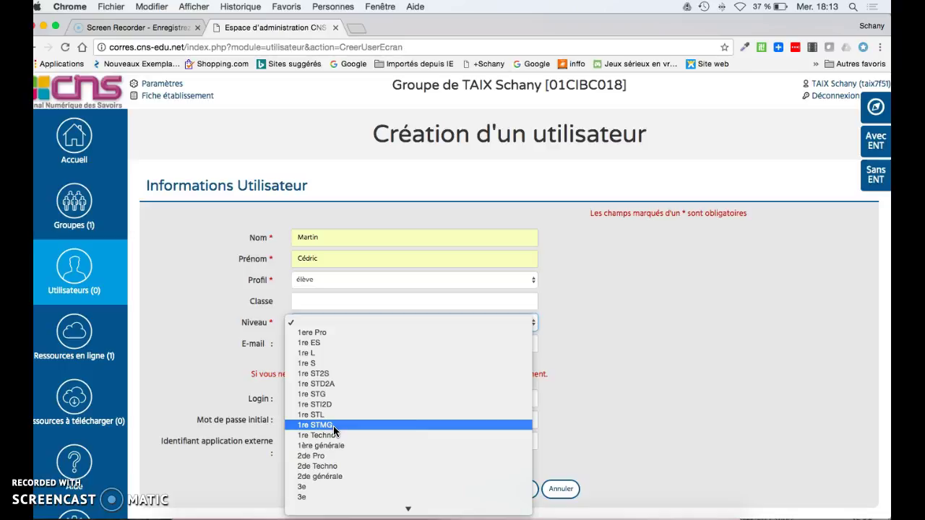
left_click(344, 363)
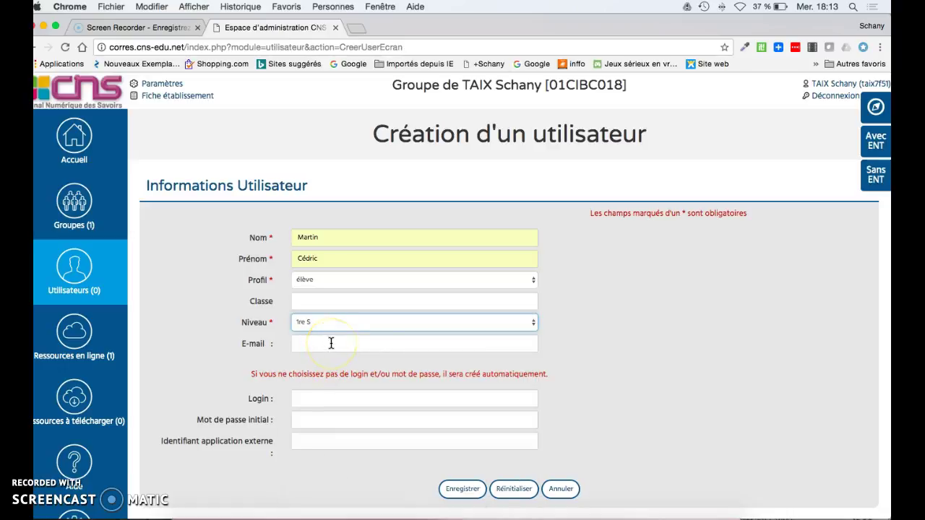
left_click(331, 343)
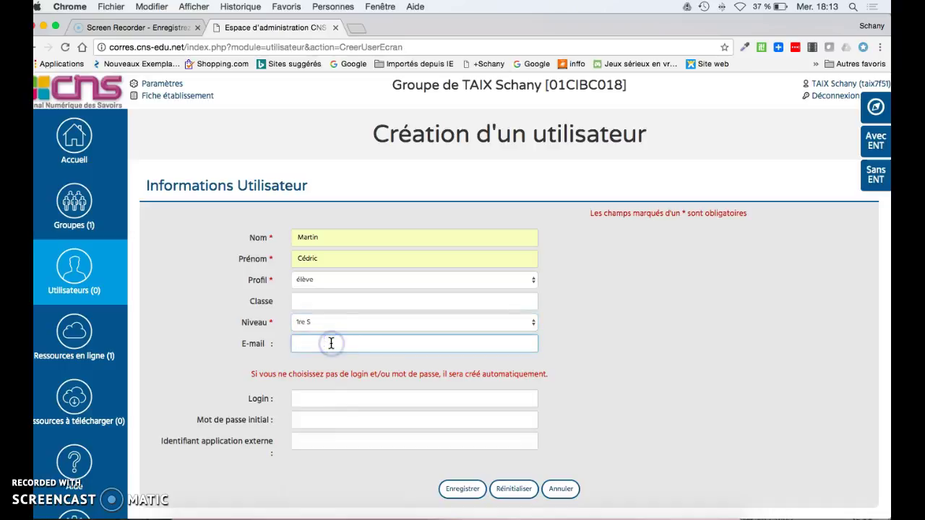
Fill in the student's login and initial password from the autocomplete suggestions
left_click(339, 398)
type("C")
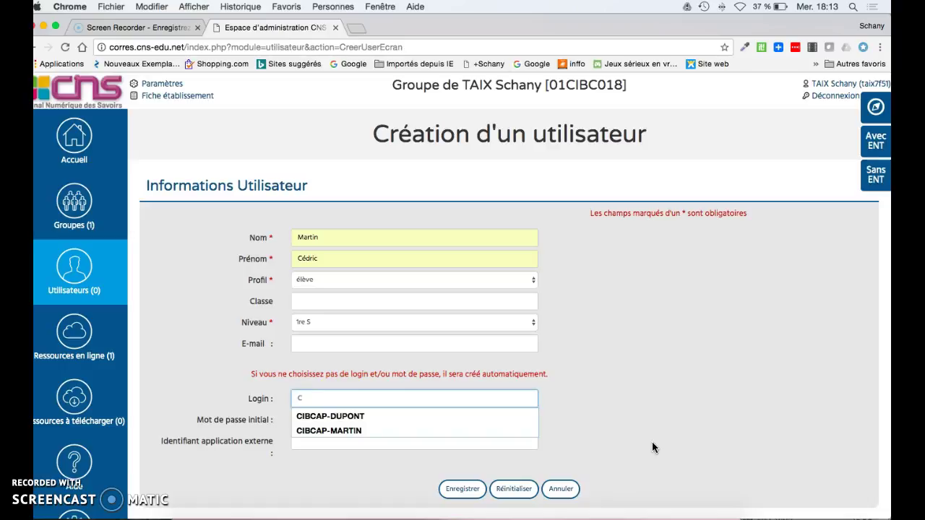
key("Down")
key("Down")
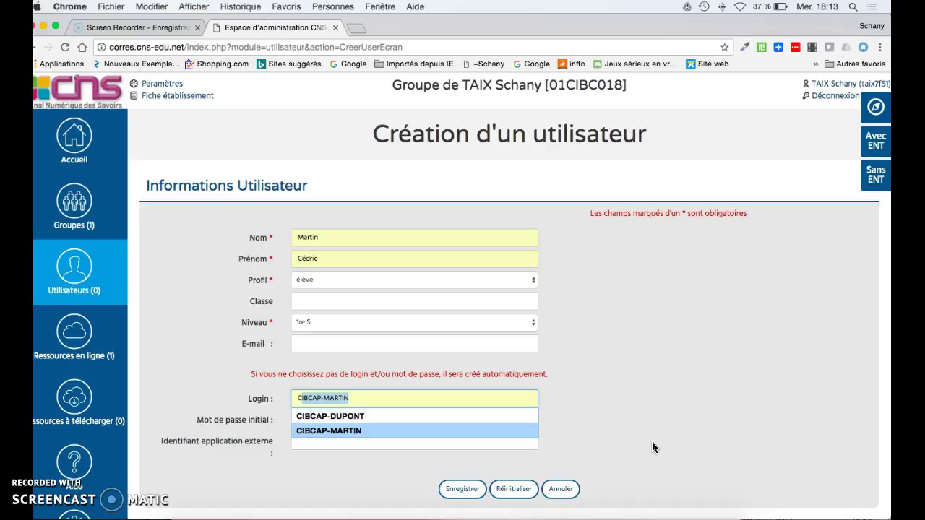
key("Return")
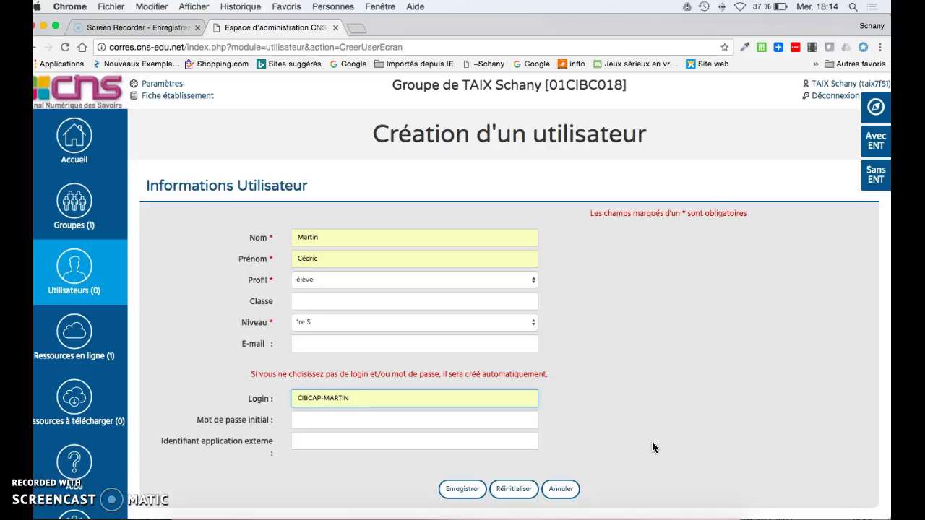
left_click(517, 423)
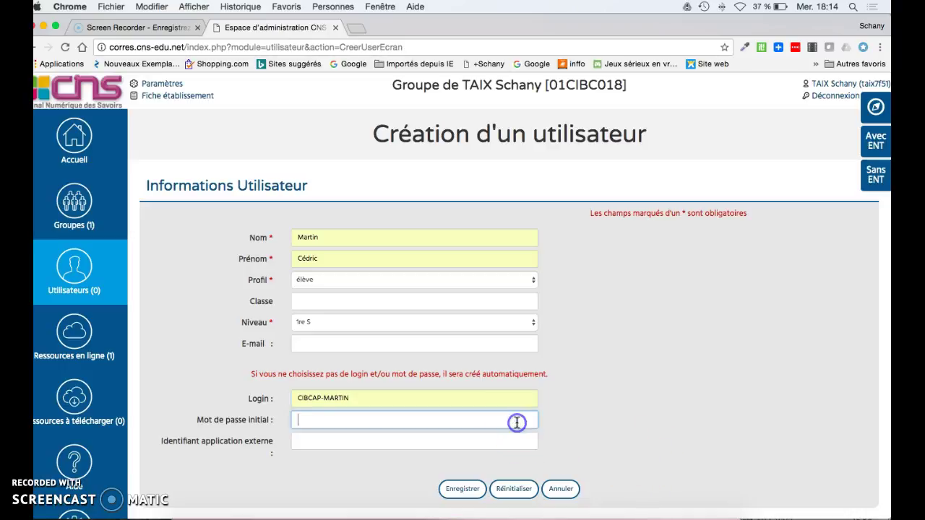
type("TEST")
key("Down")
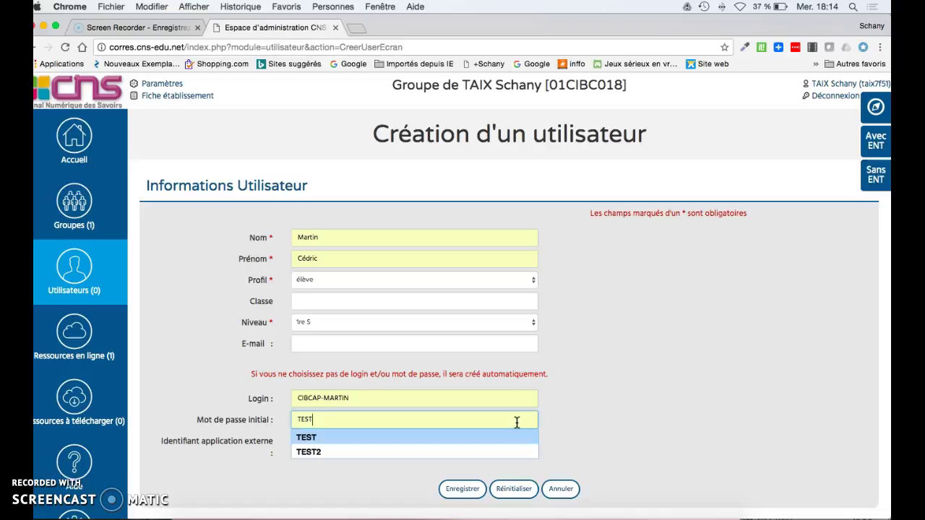
key("Return")
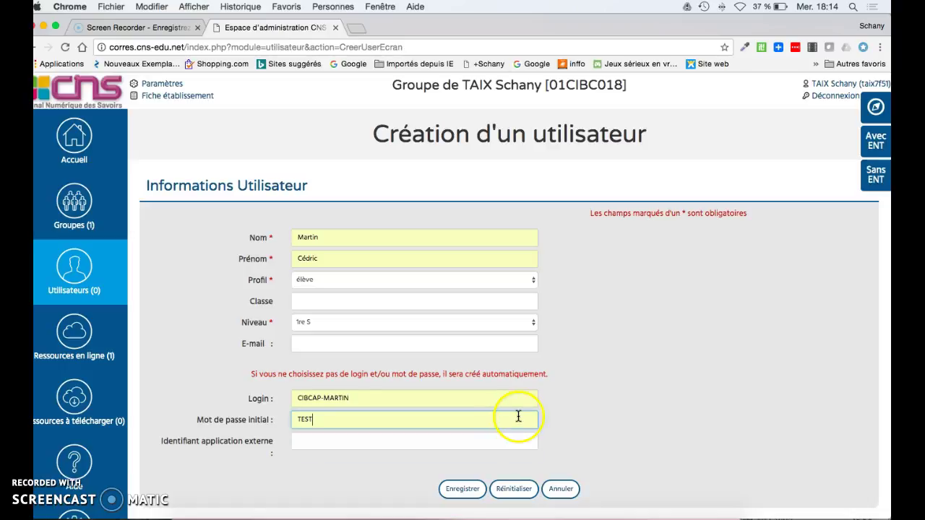
scroll(597, 353, "down", 1)
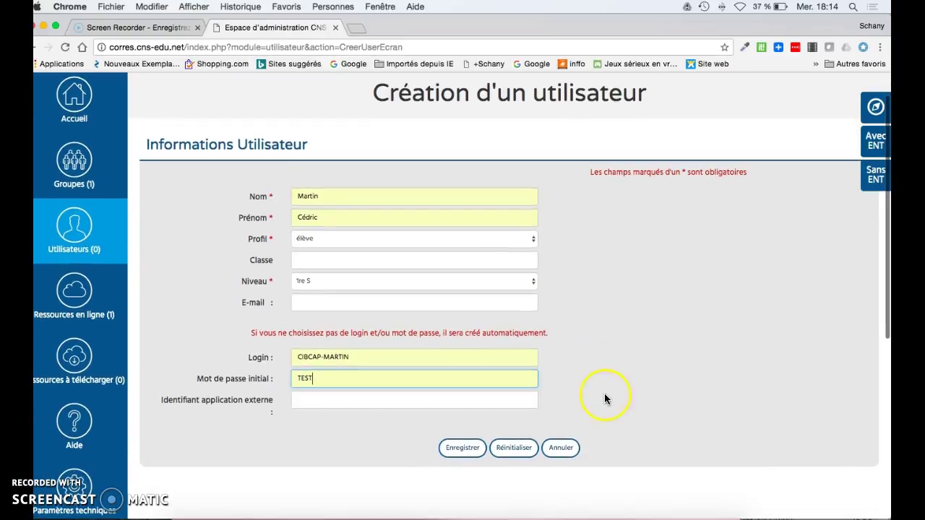
Save the student account and go back to the user list, now showing 1 user
left_click(468, 449)
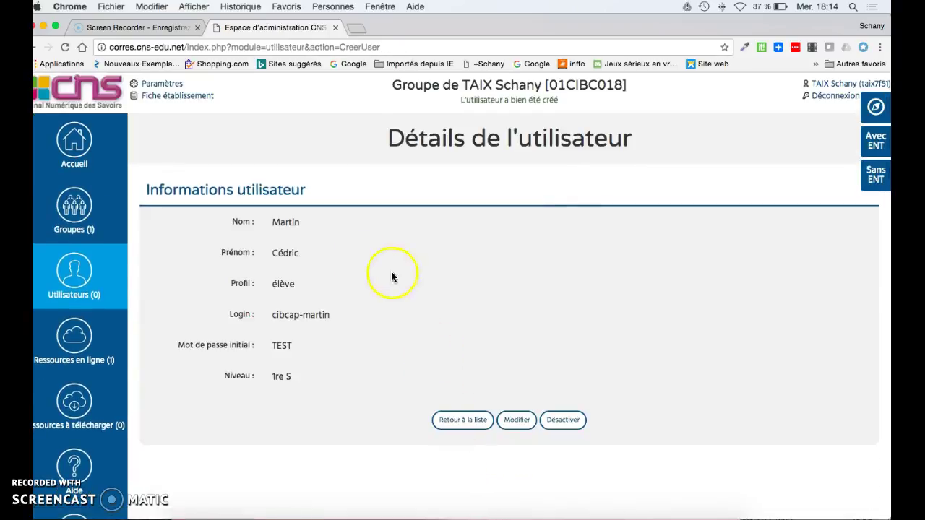
right_click(423, 304)
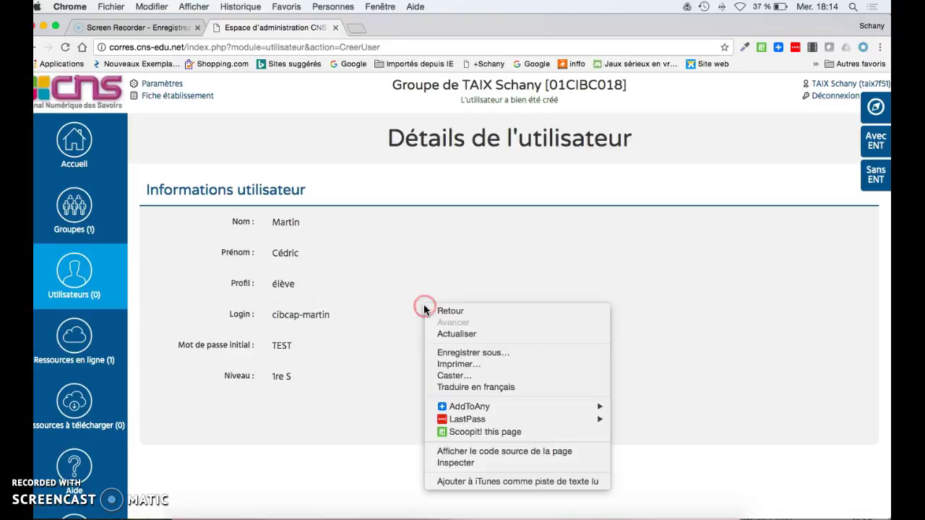
left_click(368, 371)
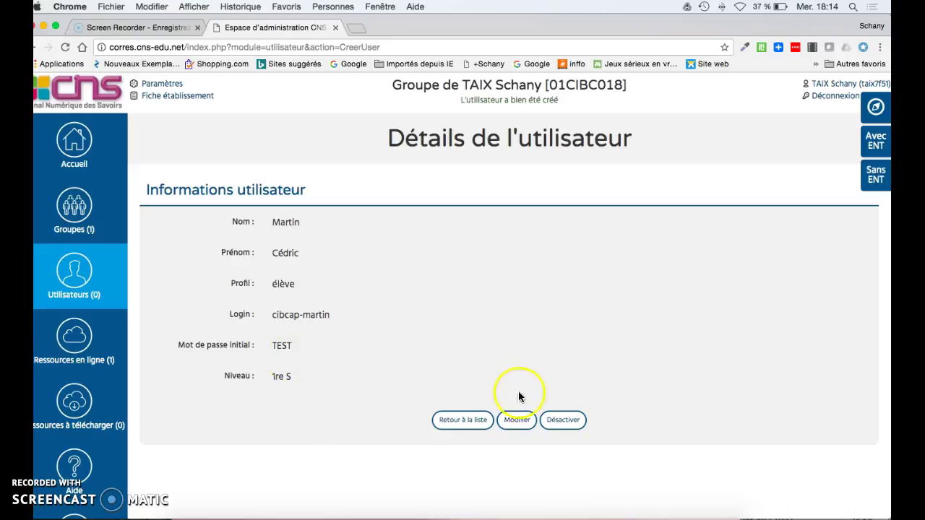
left_click(481, 425)
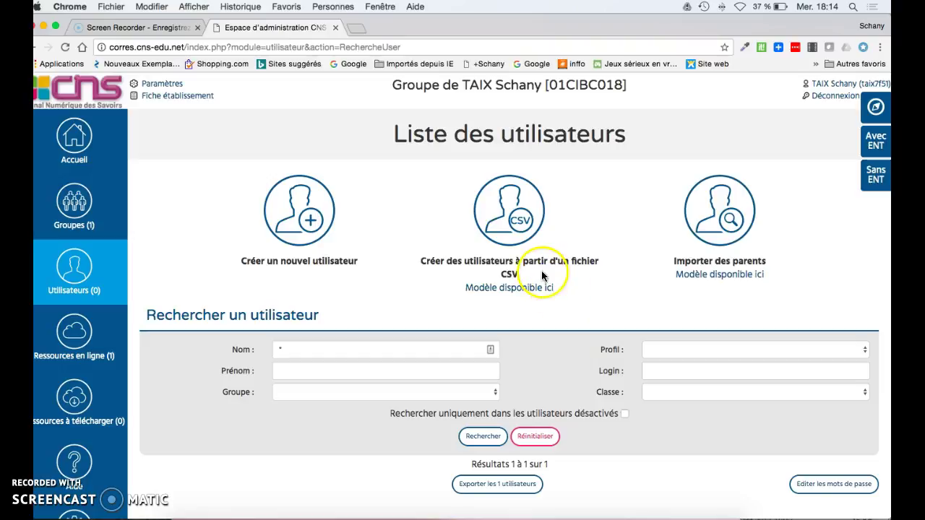
Start a second new user and enter the student's last name and first name
left_click(313, 215)
left_click(305, 238)
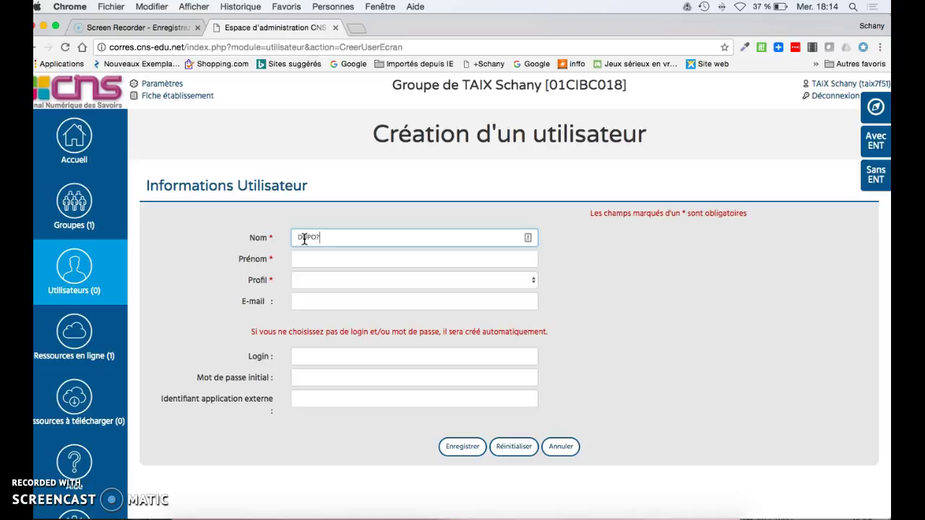
key("Tab")
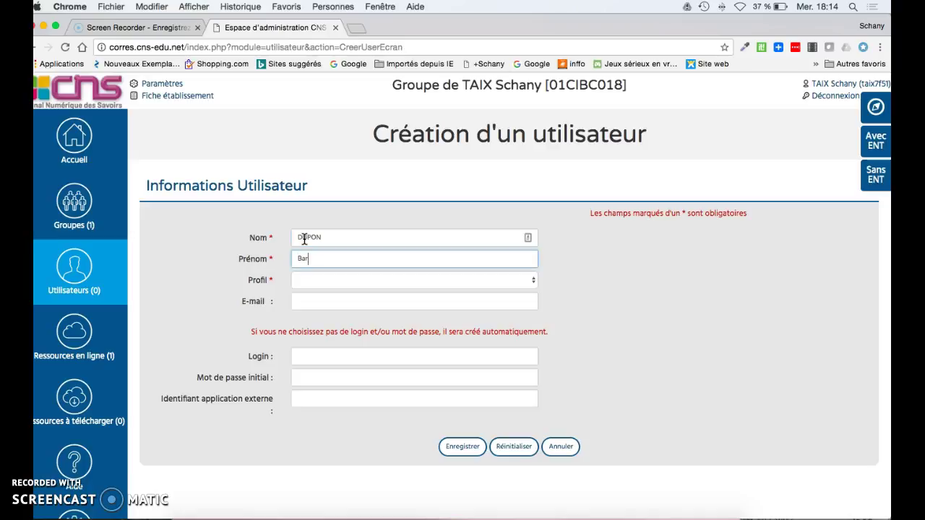
left_click(352, 237)
type("T")
Set the second user's profile to élève and level to 1re ES
left_click(364, 282)
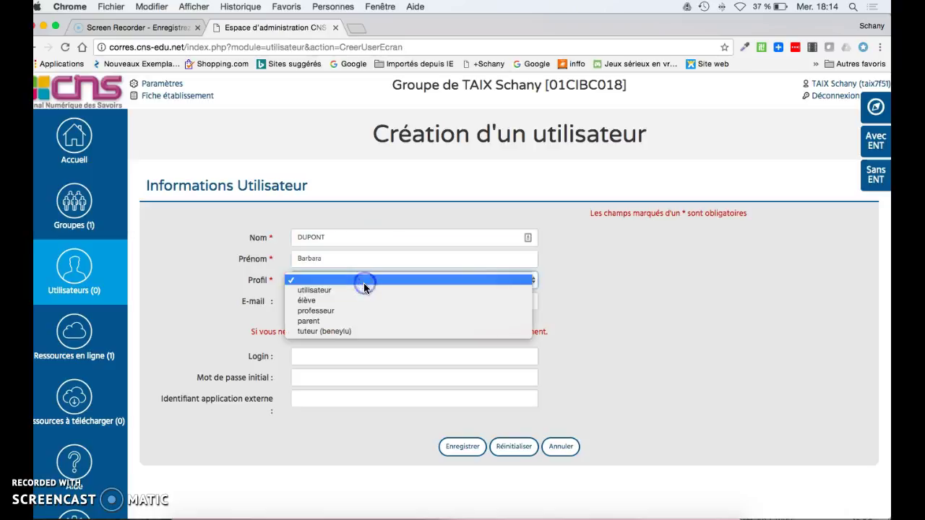
left_click(365, 300)
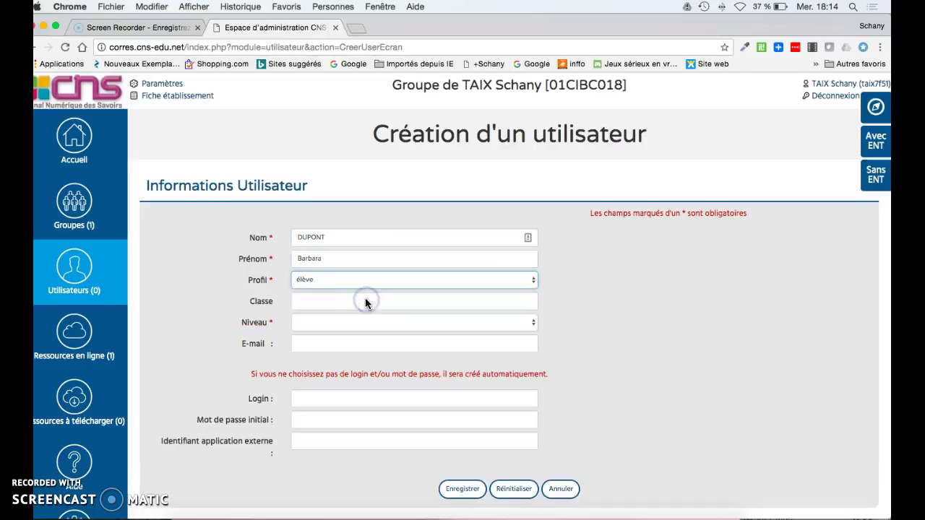
left_click(351, 325)
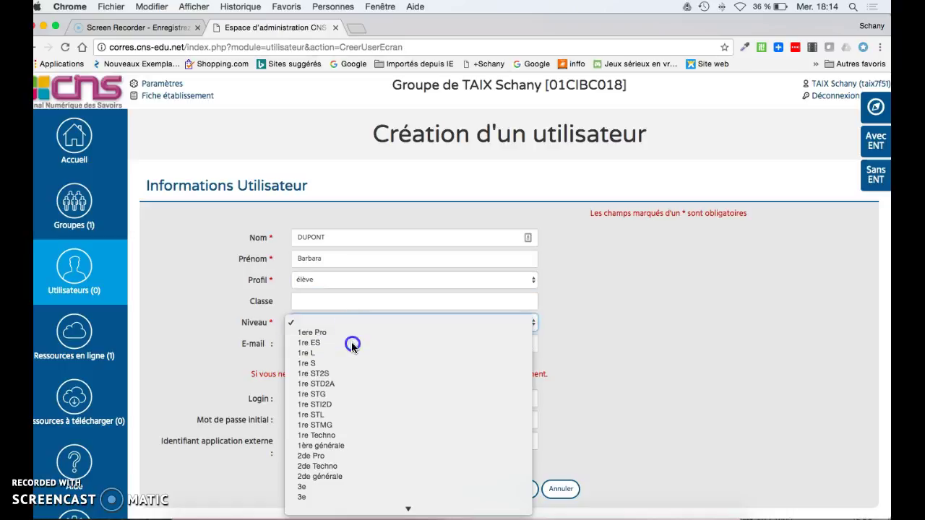
left_click(352, 343)
Pick the suggested login and initial password, then save the account
left_click(332, 398)
type("CIBC")
key("Down")
key("Down")
key("Return")
left_click(331, 420)
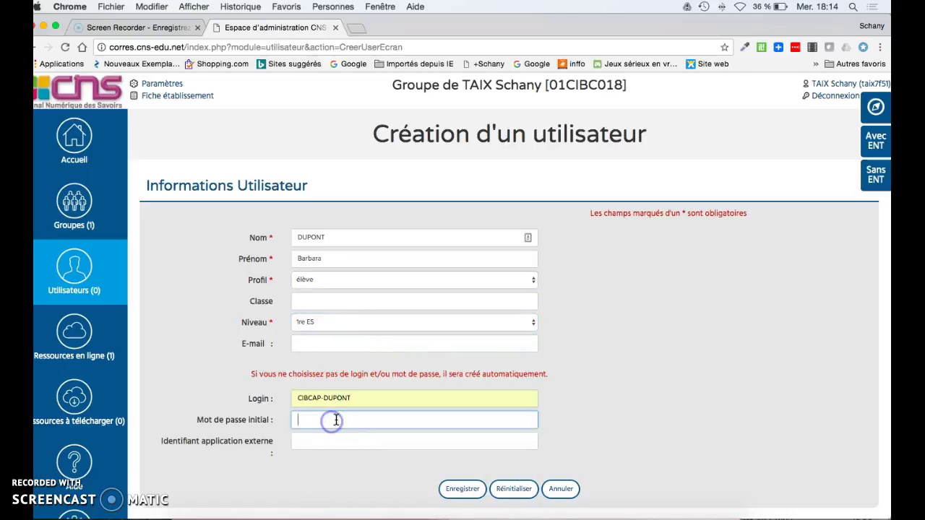
type("Test")
key("Down")
key("Down")
key("Return")
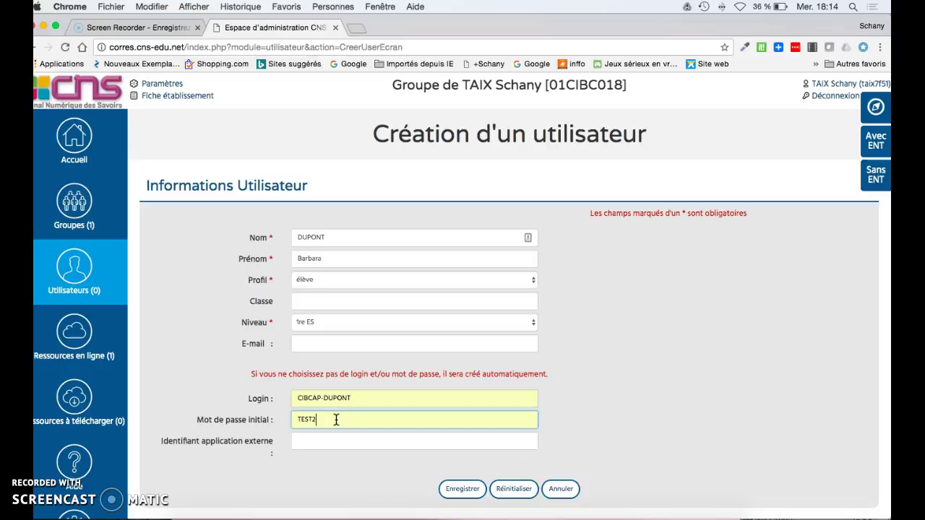
left_click(467, 490)
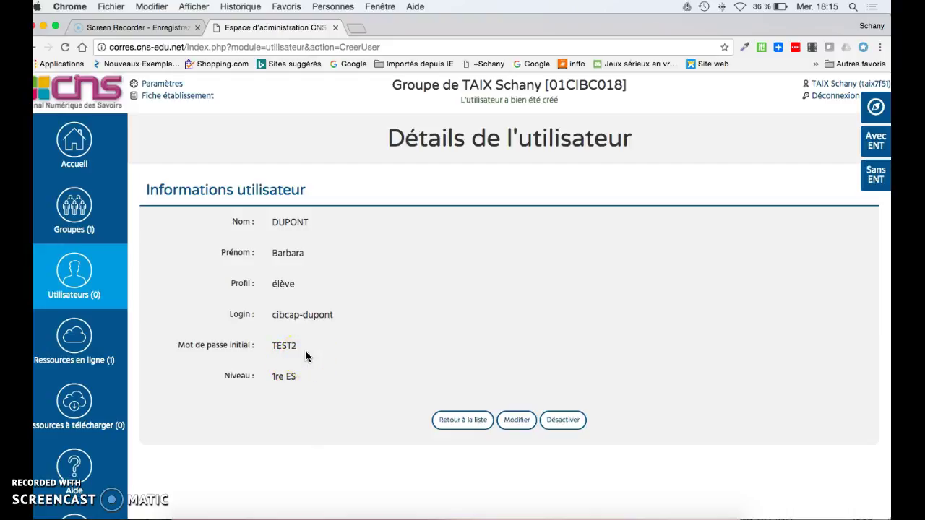
Create the group 'session d'évaluation du 16 février 2017' from the Groupes page
left_click(91, 219)
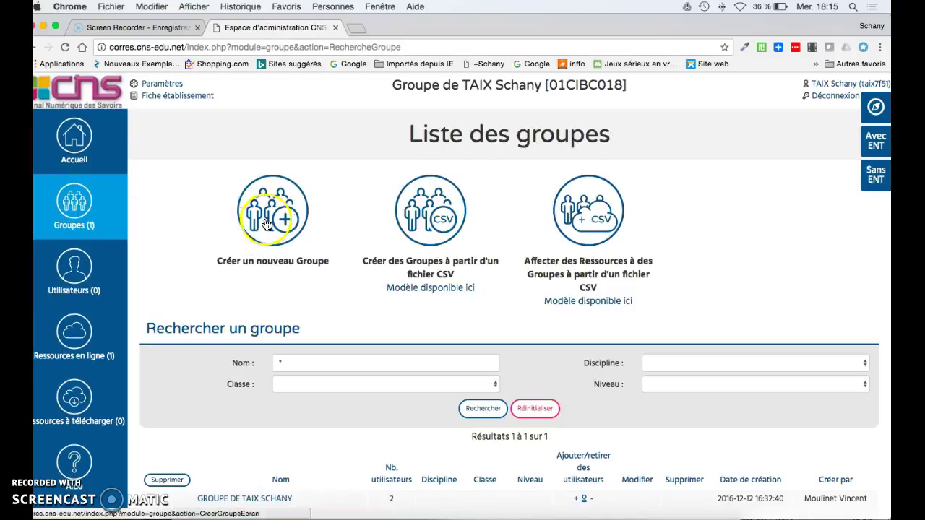
left_click(267, 224)
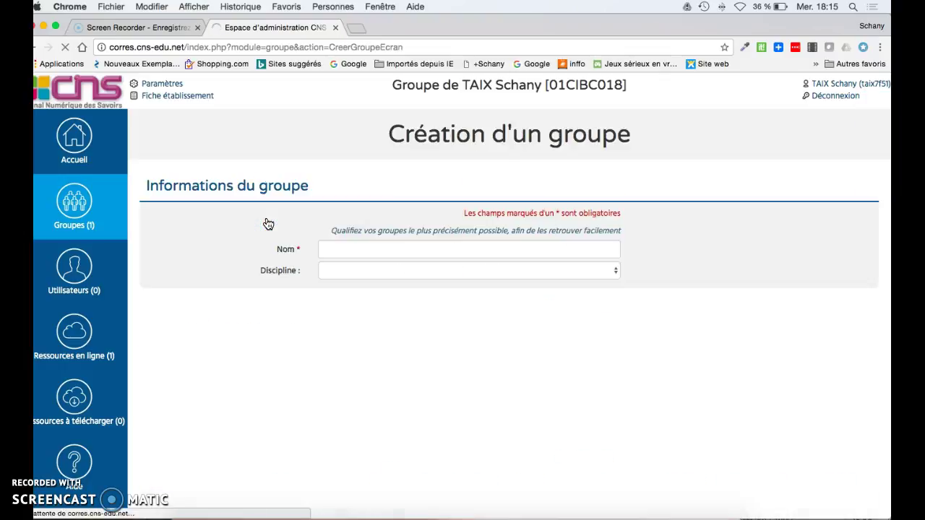
left_click(354, 250)
type("session d'évaluation du 16 févru")
key("BackSpace")
type("ier 2017")
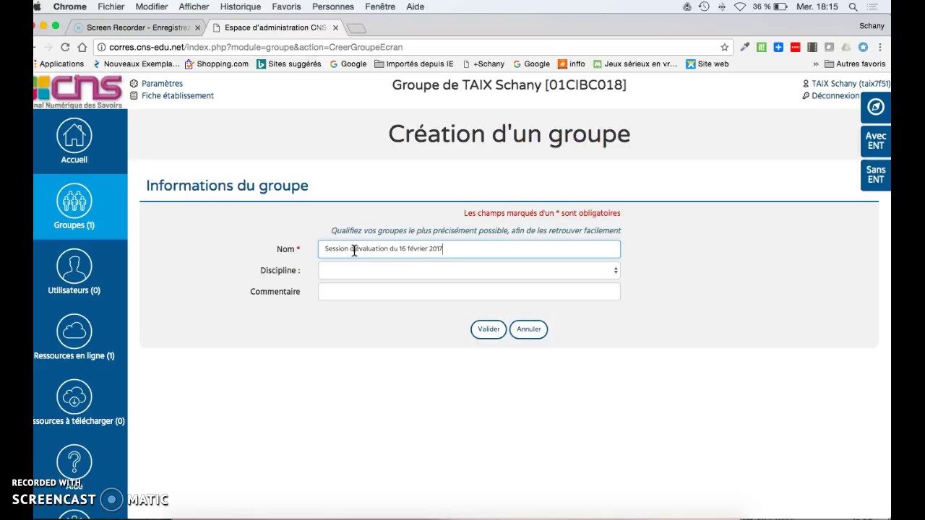
left_click(489, 331)
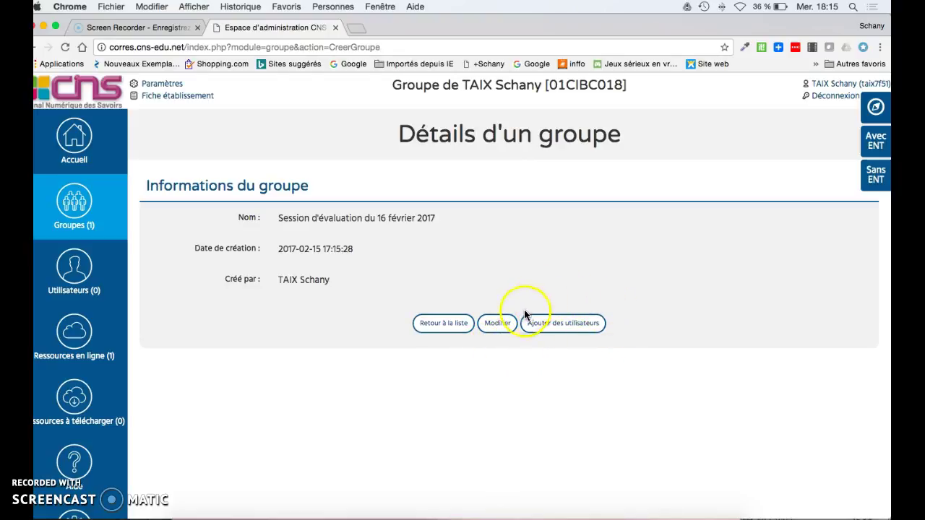
Search students by surname, move the matching student into the group, and validate
left_click(564, 327)
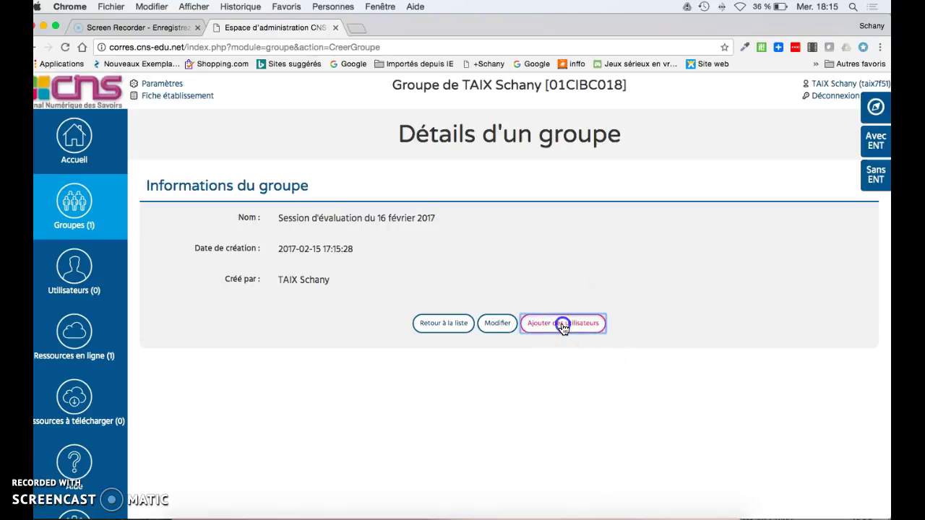
scroll(524, 278, "down", 2)
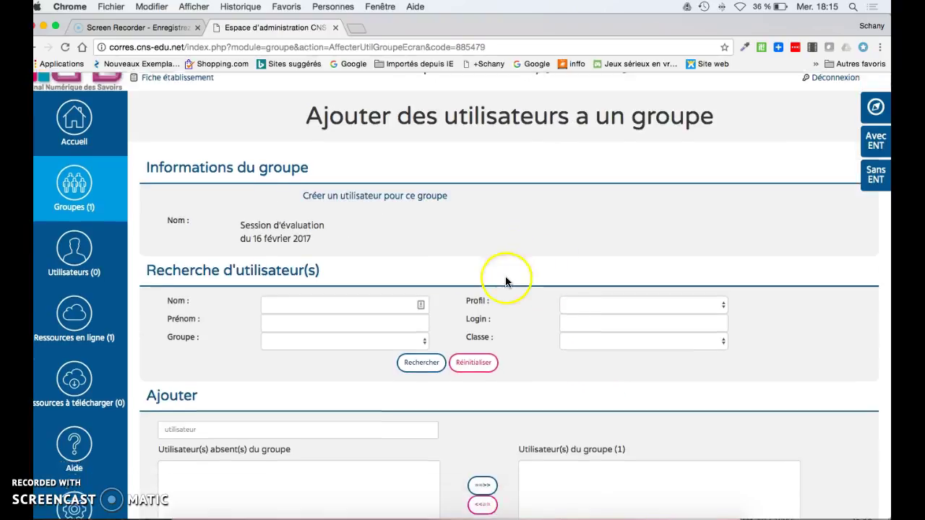
scroll(514, 279, "up", 2)
scroll(508, 277, "down", 1)
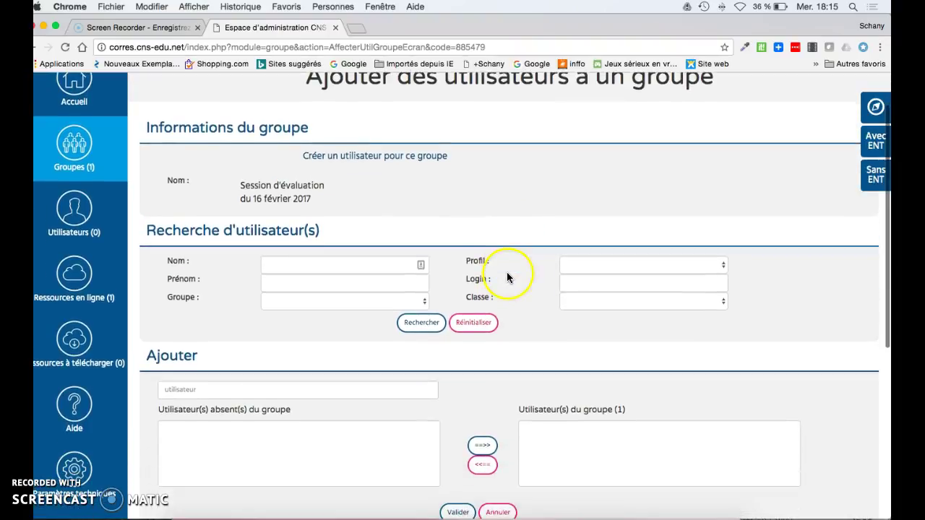
left_click(277, 263)
type("dupont")
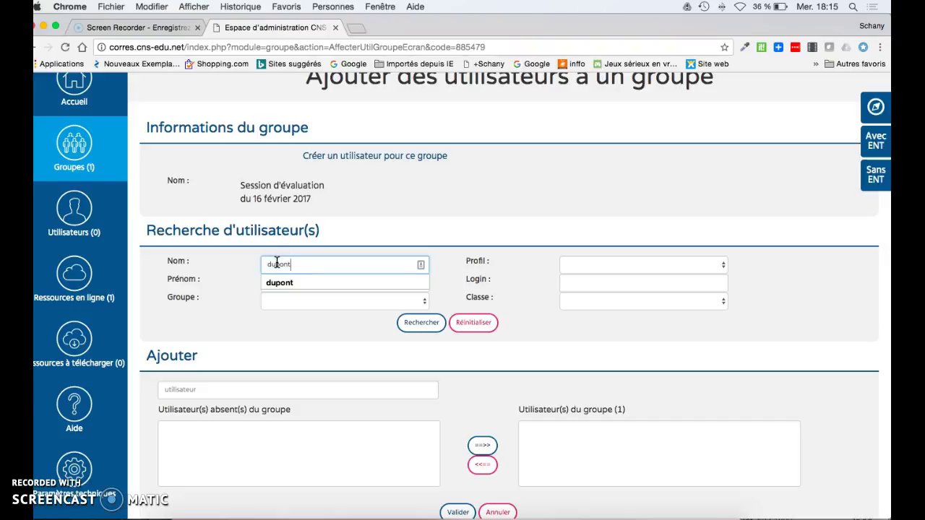
left_click(279, 282)
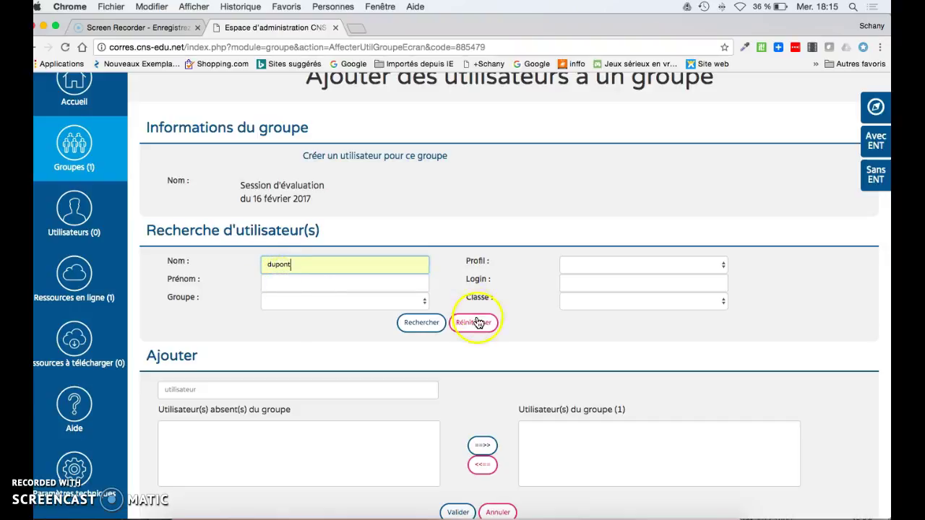
left_click(441, 326)
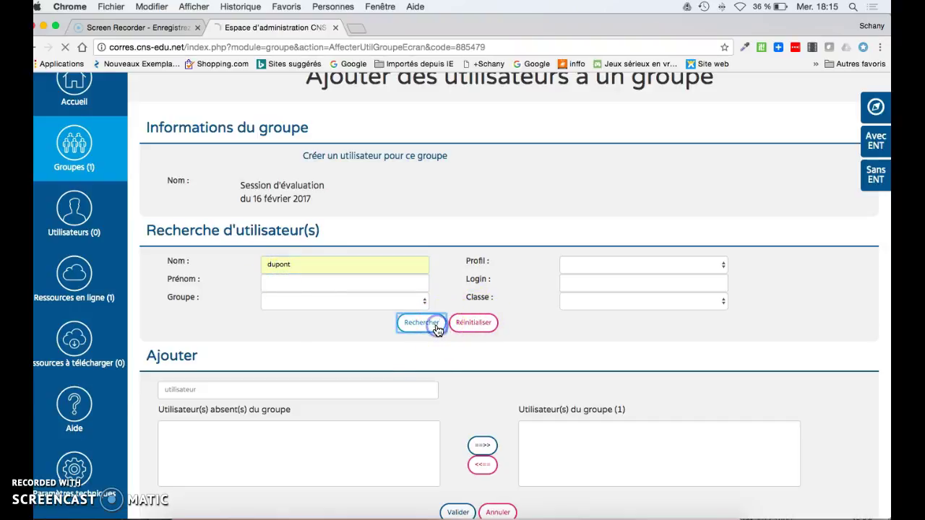
scroll(340, 369, "down", 2)
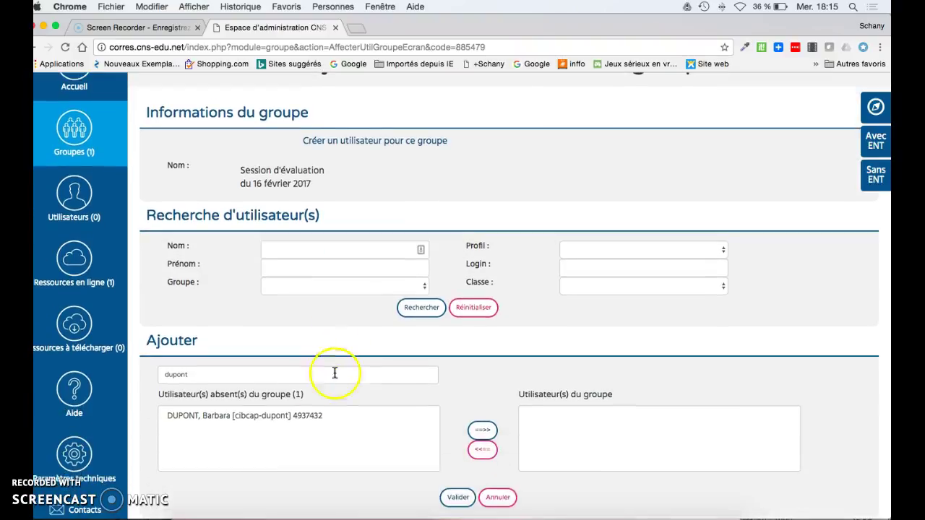
left_click(248, 418)
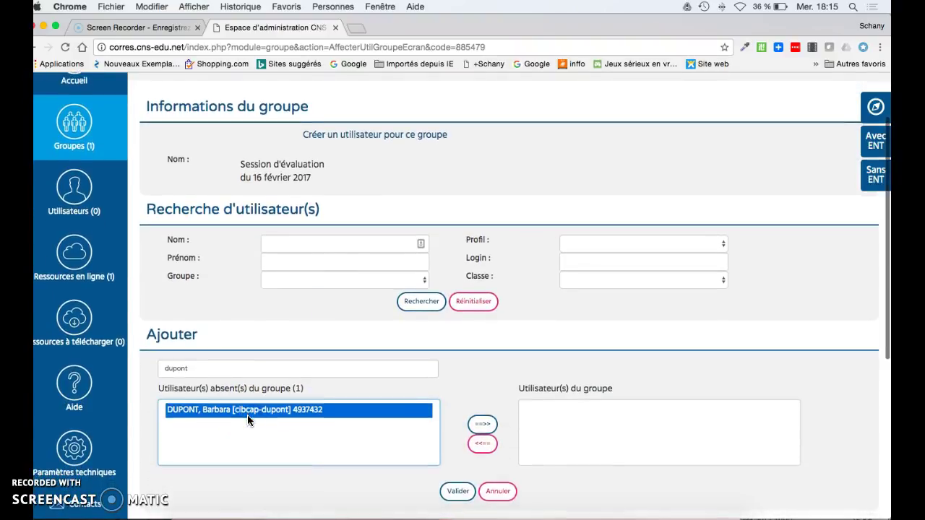
left_click(482, 424)
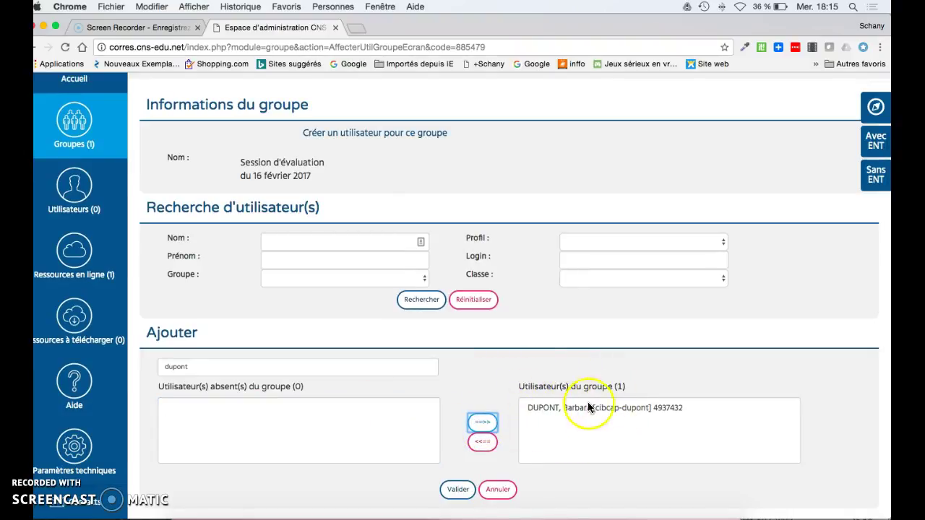
left_click(464, 492)
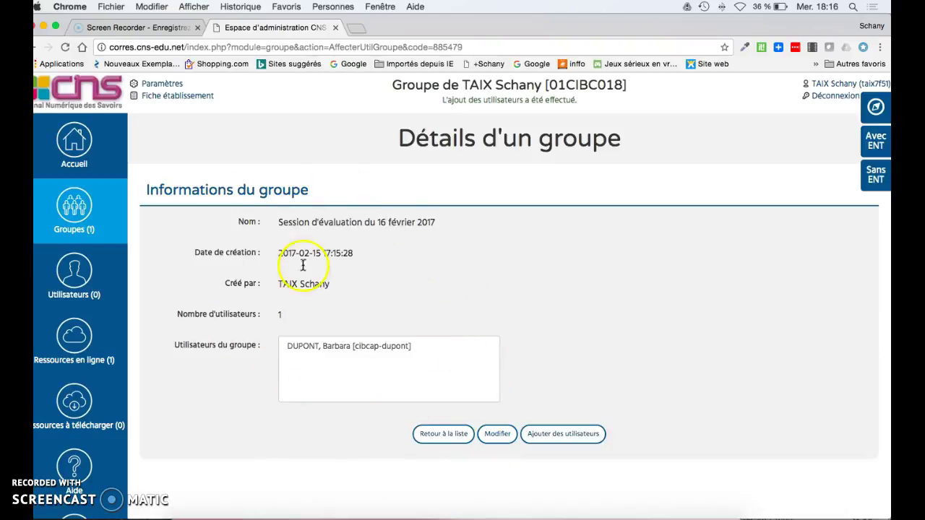
Search the other student's surname, add them to the group, and validate for 2 members
left_click(302, 347)
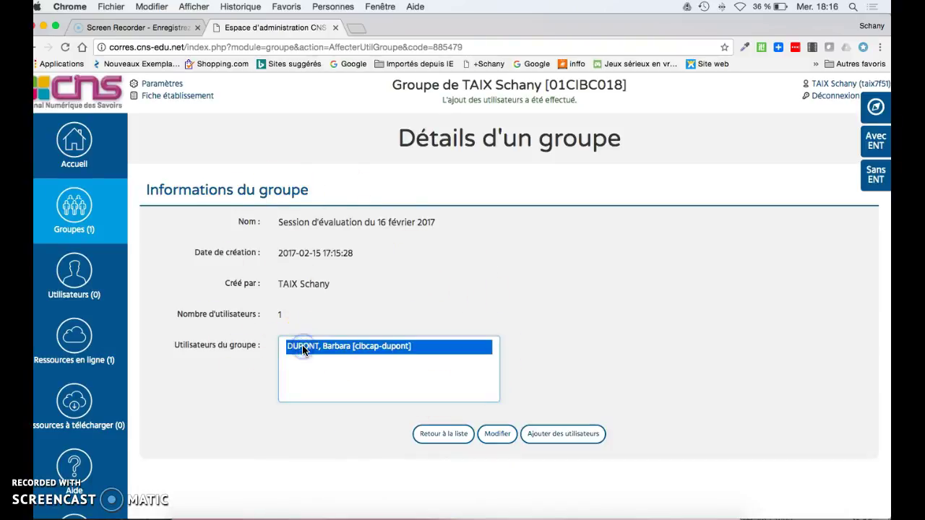
left_click(542, 438)
left_click(389, 327)
type("martin")
key("Down")
key("Return")
left_click(422, 381)
left_click(273, 489)
scroll(273, 477, "down", 3)
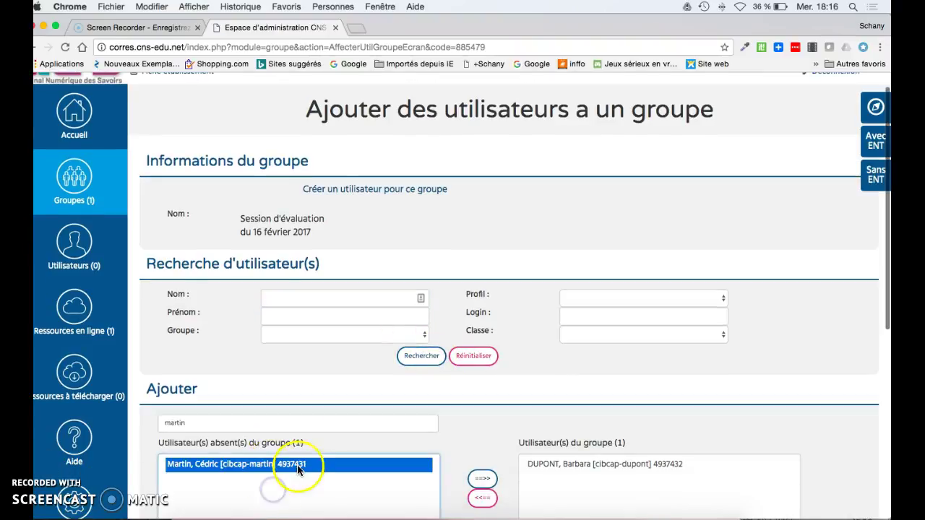
left_click(483, 431)
left_click(463, 496)
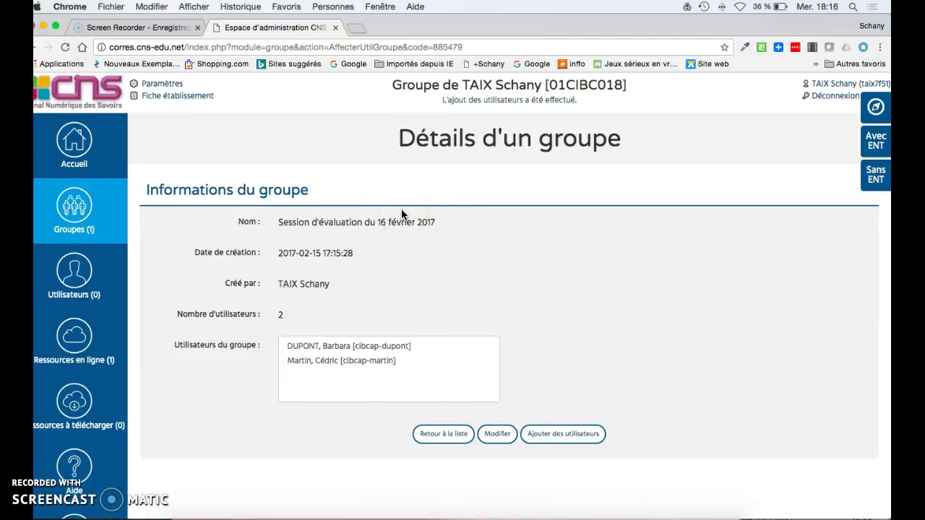
Open group assignment for the Nathan Formation Evaluation resource
left_click_drag(280, 223, 425, 222)
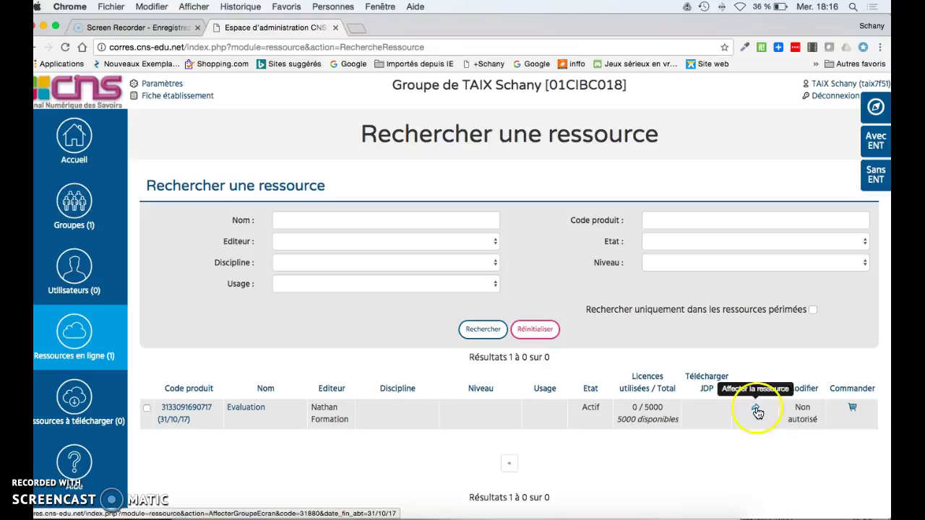
left_click(756, 411)
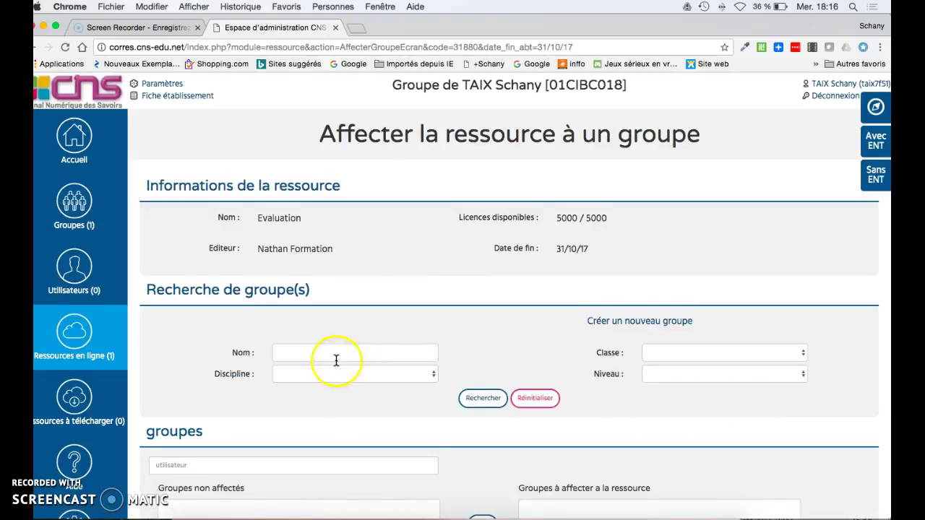
List all groups available for assignment with a '*' name search
scroll(336, 360, "down", 3)
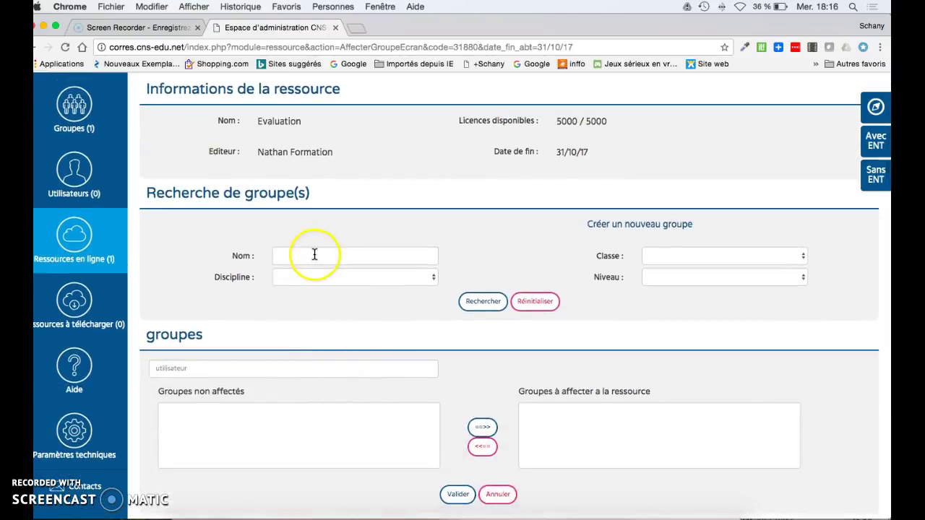
left_click(314, 255)
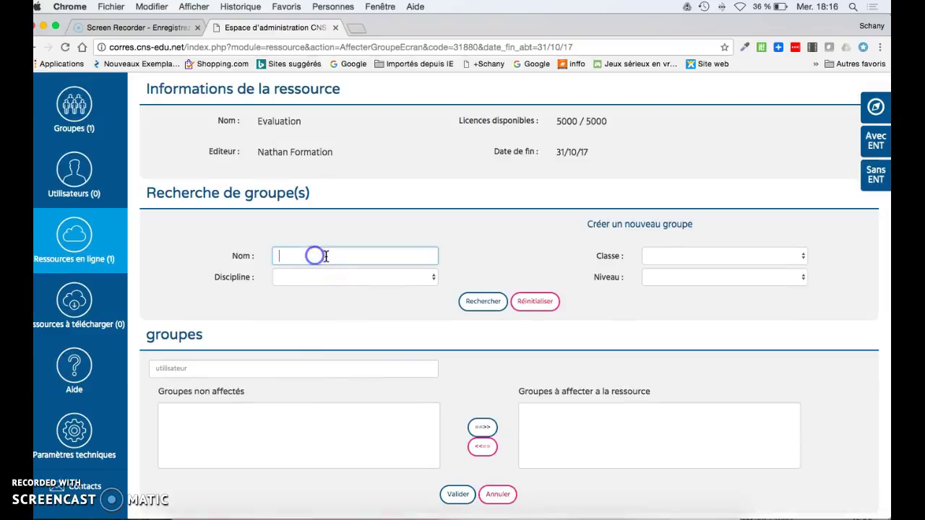
type("*")
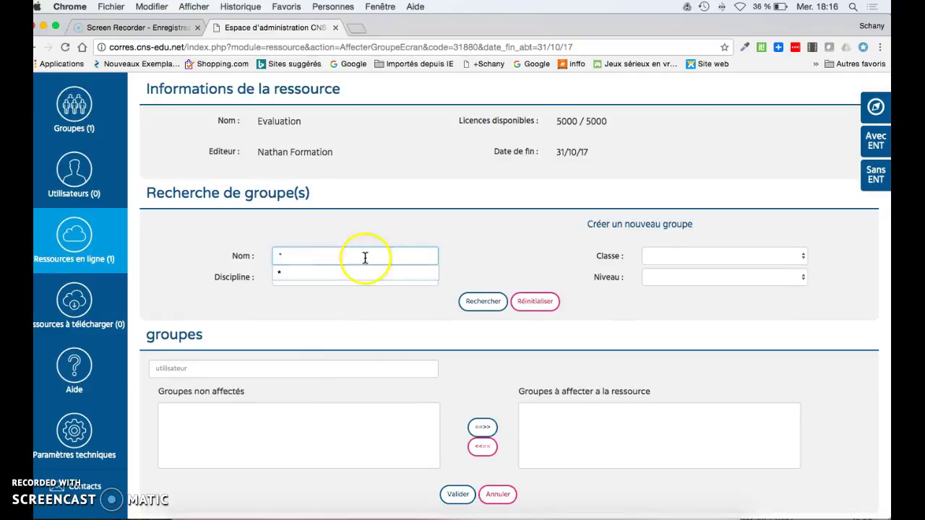
left_click(485, 300)
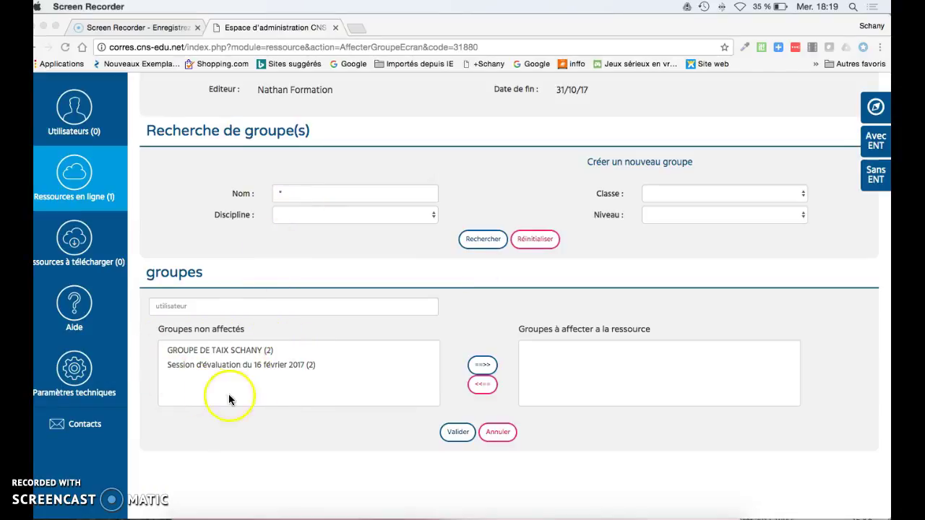
Filter the groups by the name 'Session' and run the search
left_click(313, 193)
type("e")
key("BackSpace")
type("S")
key("BackSpace")
type("Session")
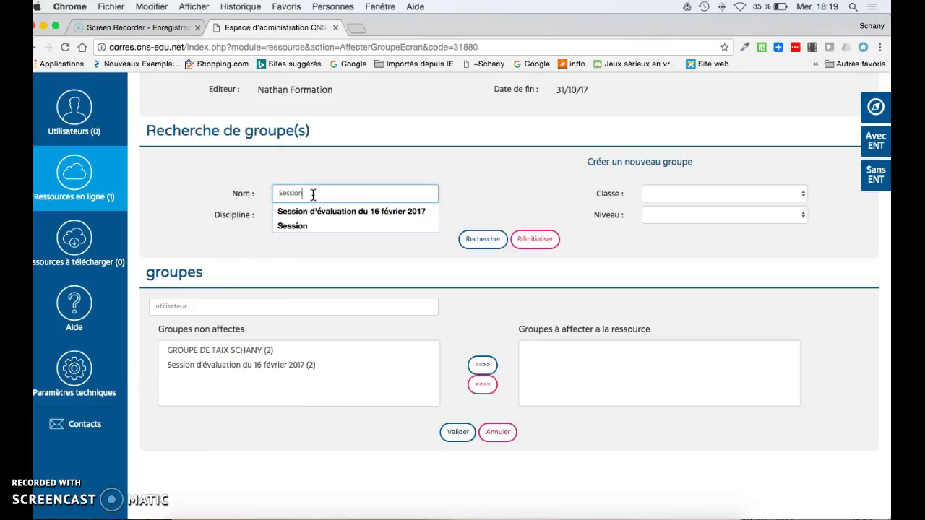
key("Up")
key("Return")
left_click(486, 243)
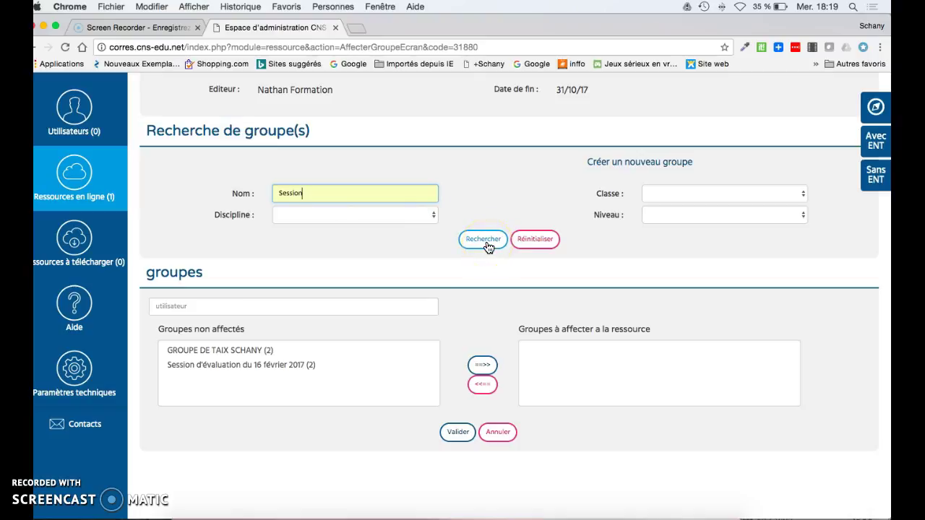
left_click(486, 244)
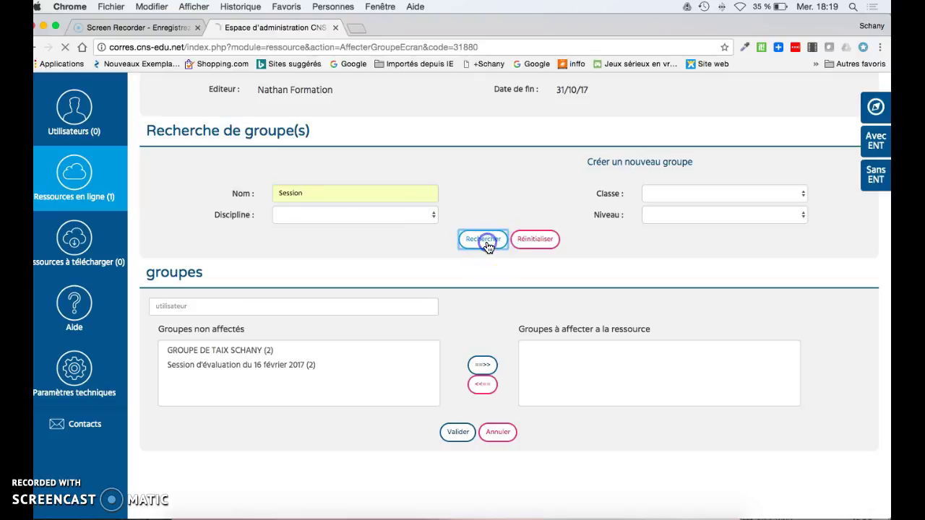
Assign the Session d'évaluation du 16 février 2017 group to the resource and confirm
scroll(300, 313, "down", 3)
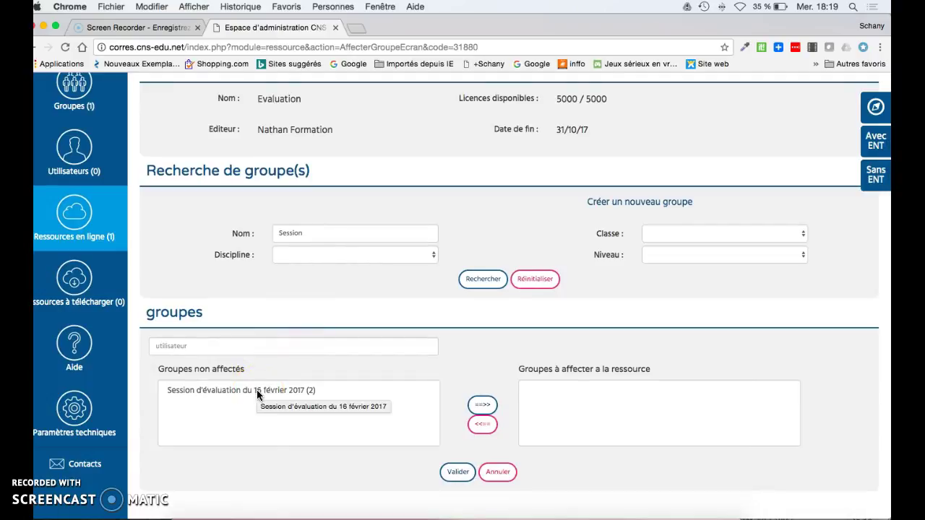
left_click(247, 394)
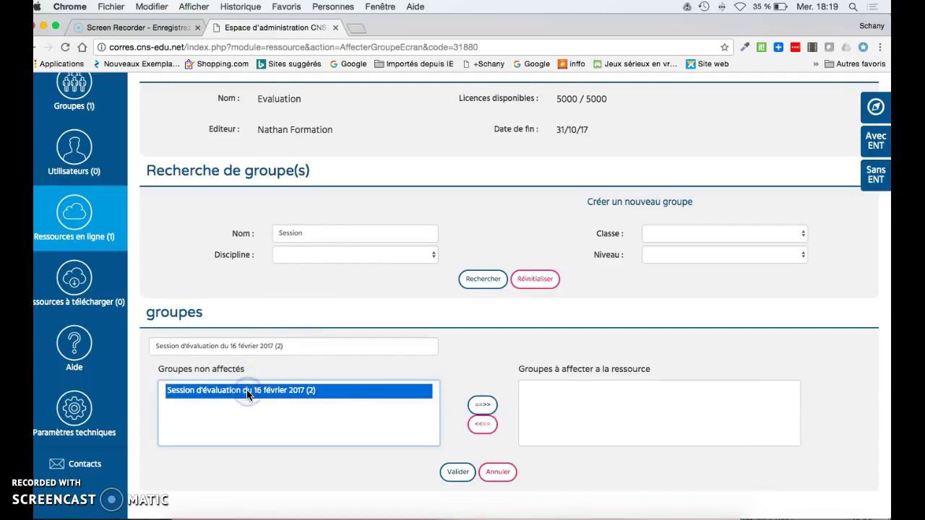
left_click(483, 406)
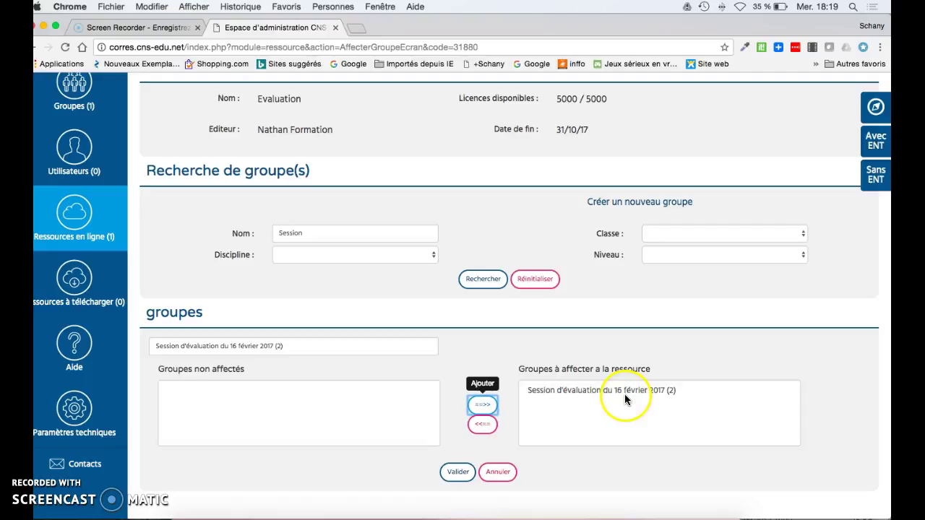
left_click(462, 473)
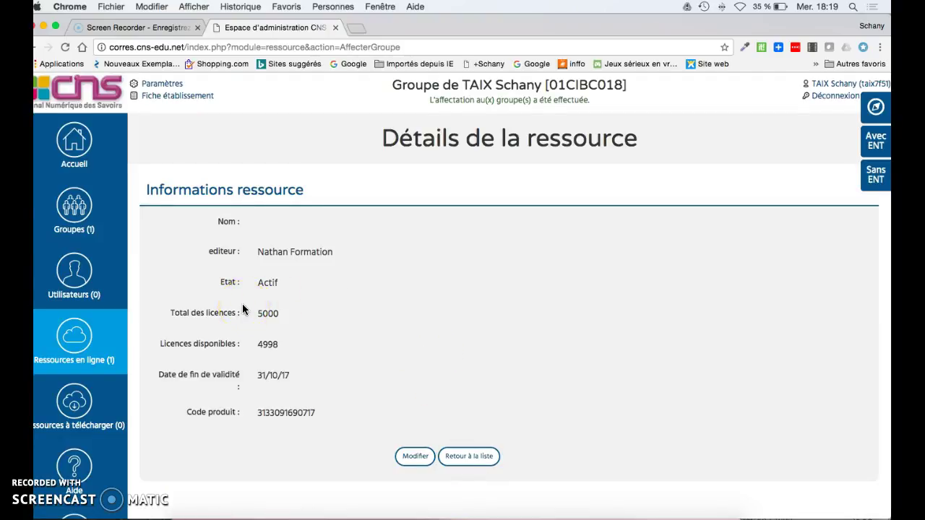
Search Utilisateurs with '*' in Nom to list both students of the 16 février 2017 session group
left_click(58, 492)
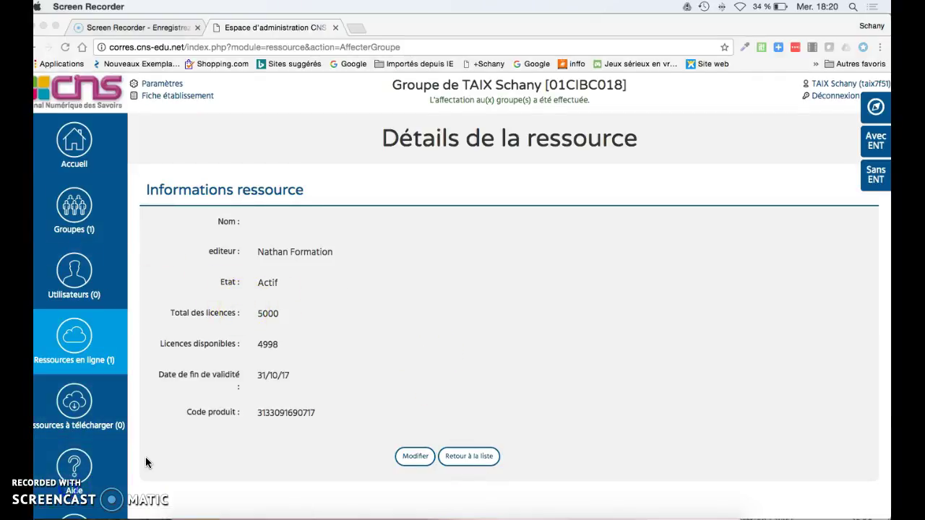
left_click(84, 282)
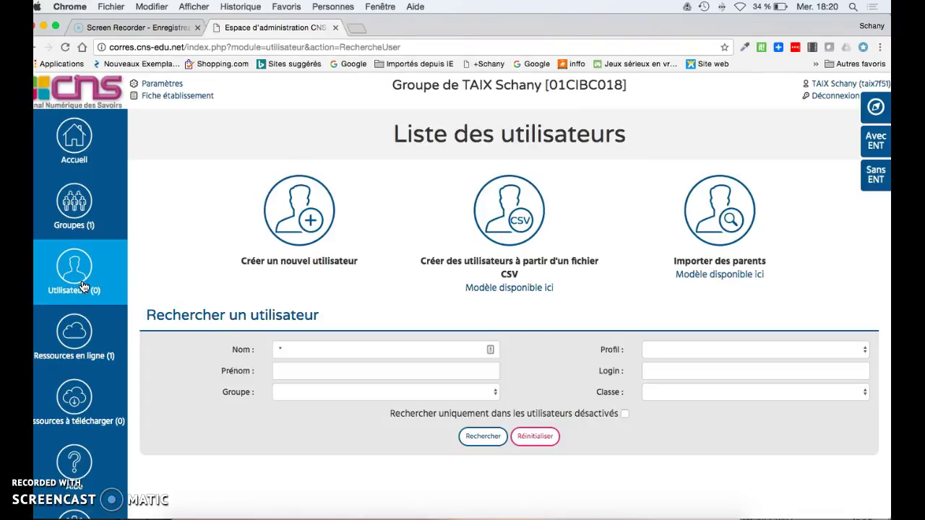
scroll(217, 312, "down", 1)
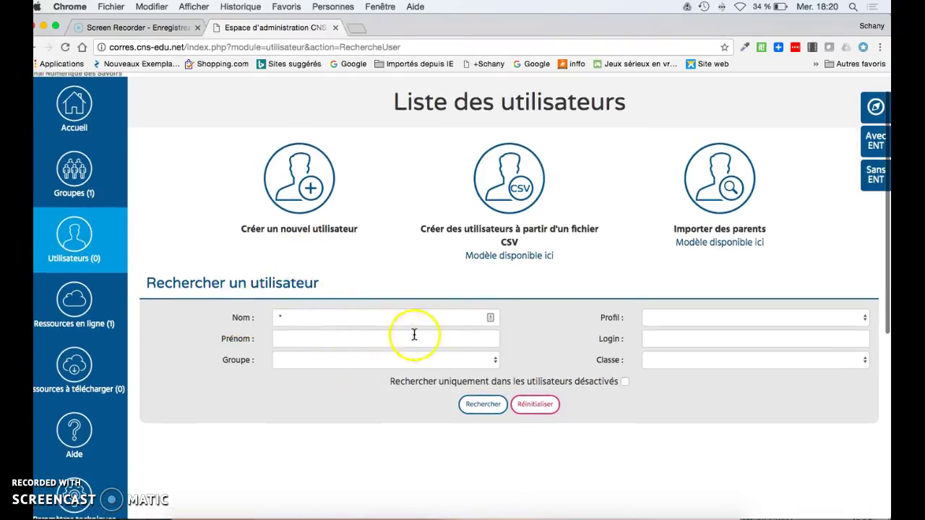
left_click(307, 319)
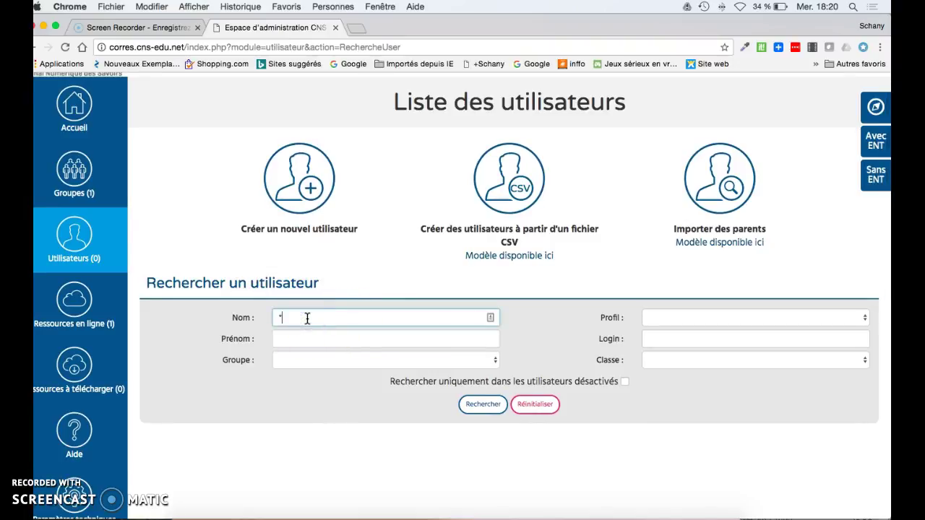
type("*")
left_click(482, 405)
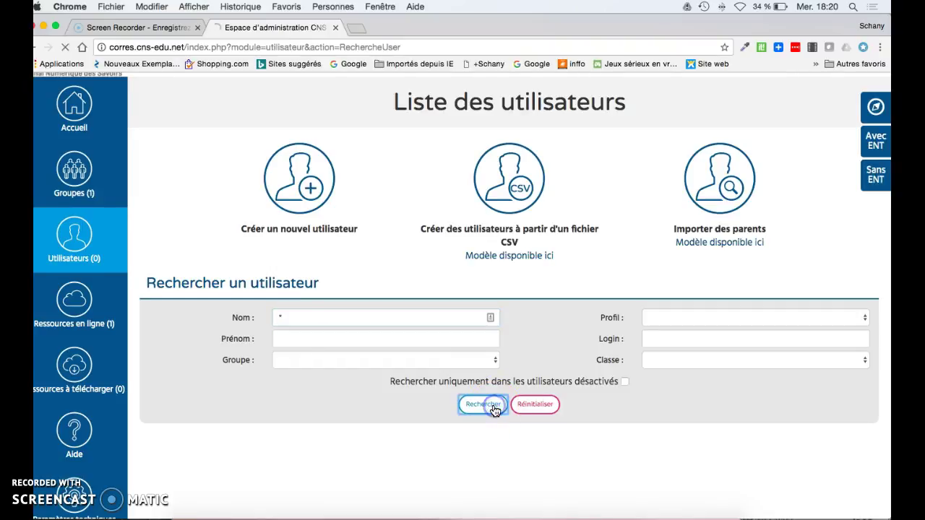
scroll(496, 410, "down", 5)
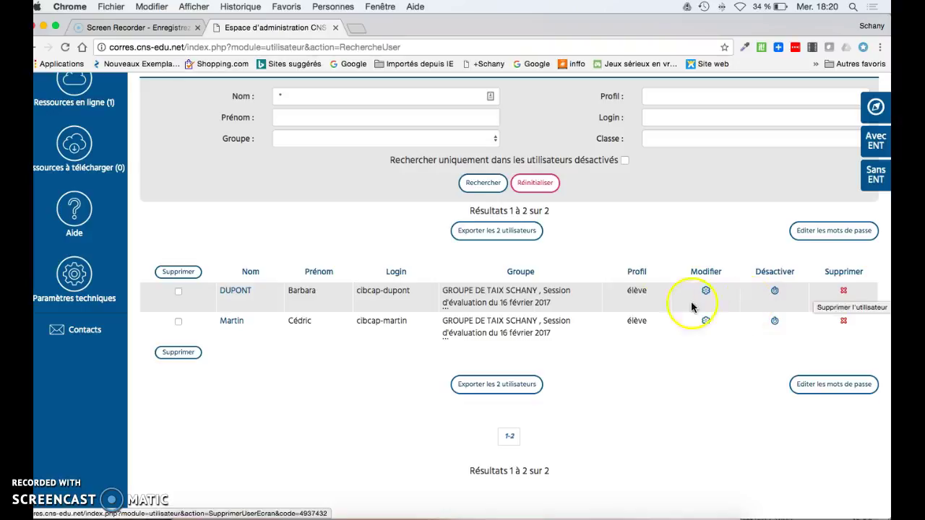
scroll(609, 306, "up", 3)
scroll(306, 268, "up", 2)
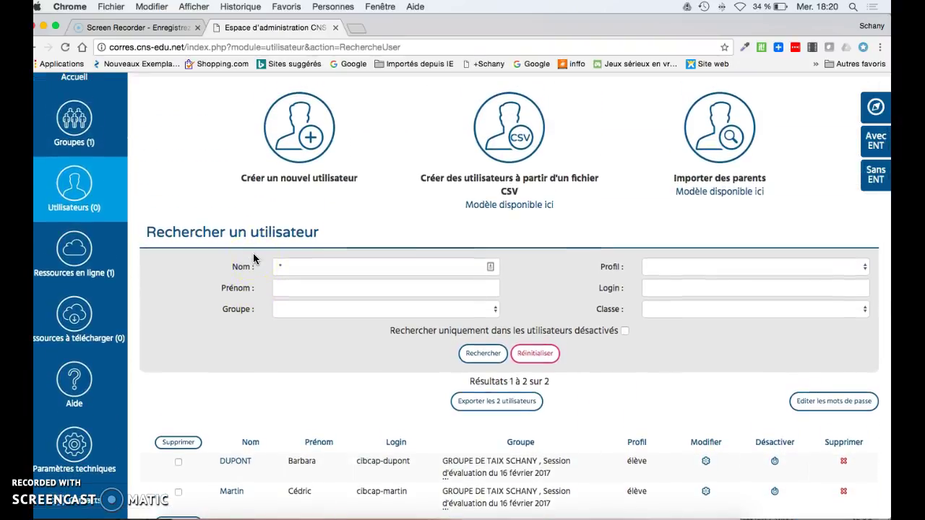
left_click(103, 147)
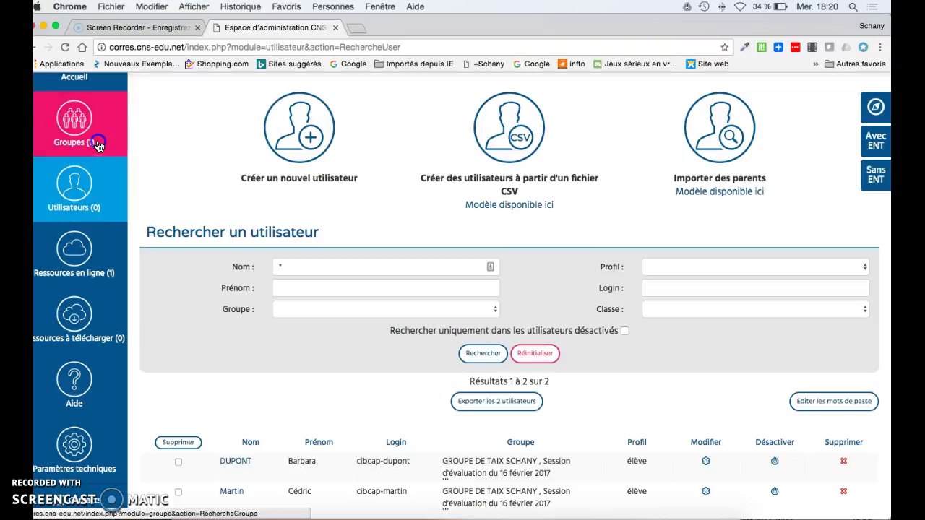
Re-validate the Session d'évaluation du 16 février 2017 group's details and return to the groups list
scroll(323, 318, "down", 2)
scroll(323, 318, "down", 1)
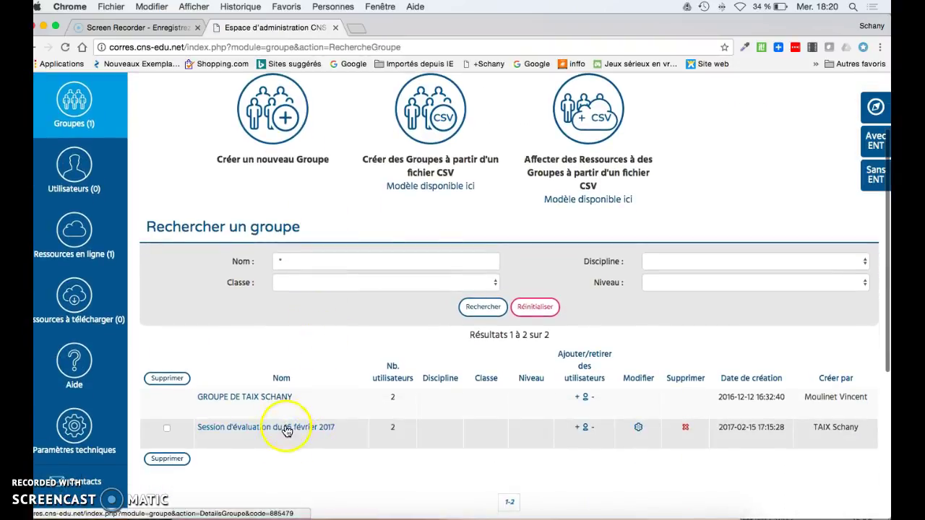
left_click(640, 431)
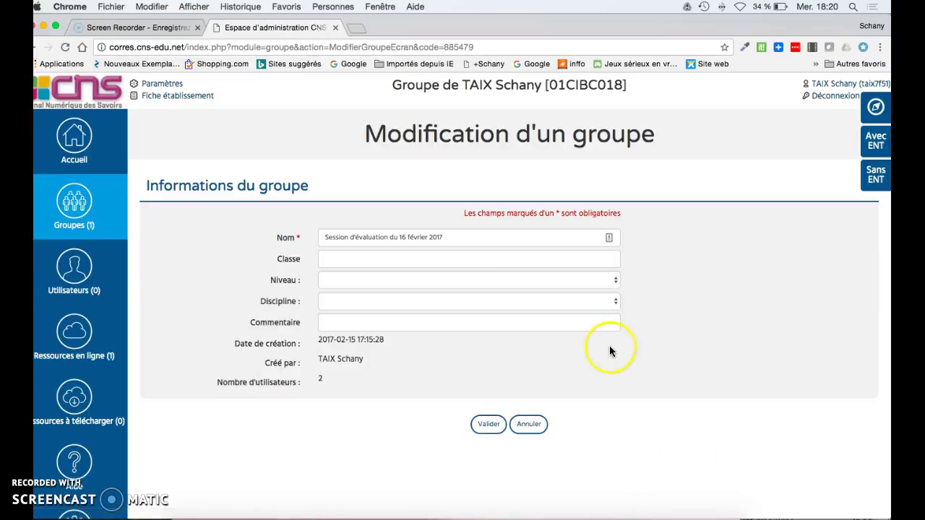
scroll(609, 346, "down", 2)
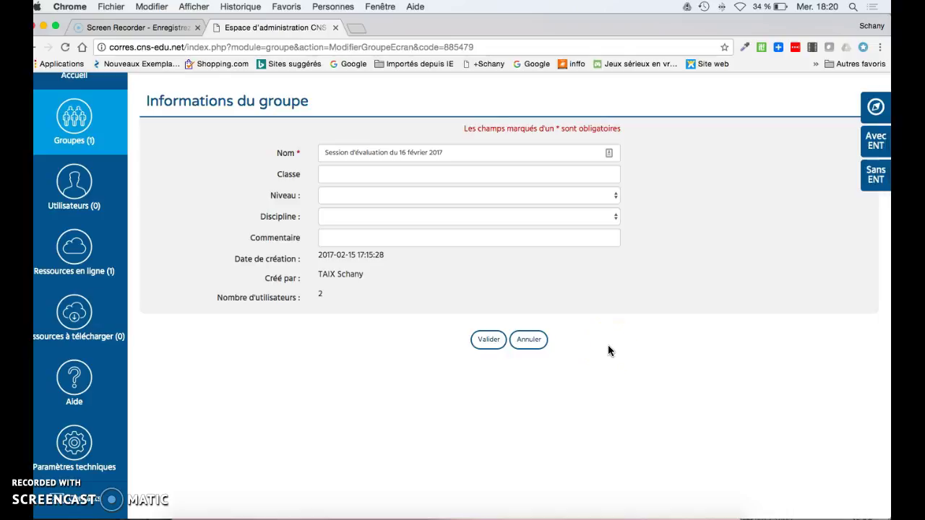
scroll(503, 302, "up", 2)
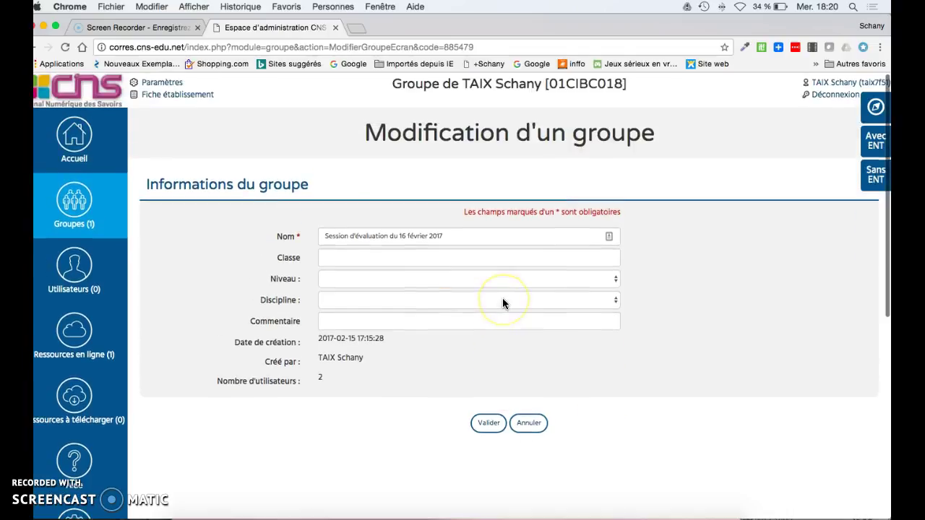
scroll(462, 376, "down", 2)
left_click(490, 354)
left_click(489, 354)
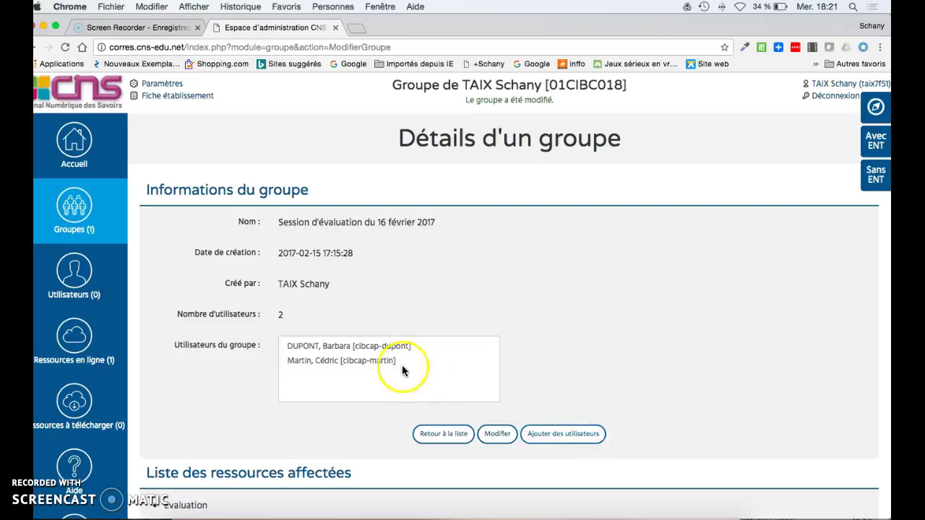
left_click(72, 211)
scroll(471, 334, "down", 3)
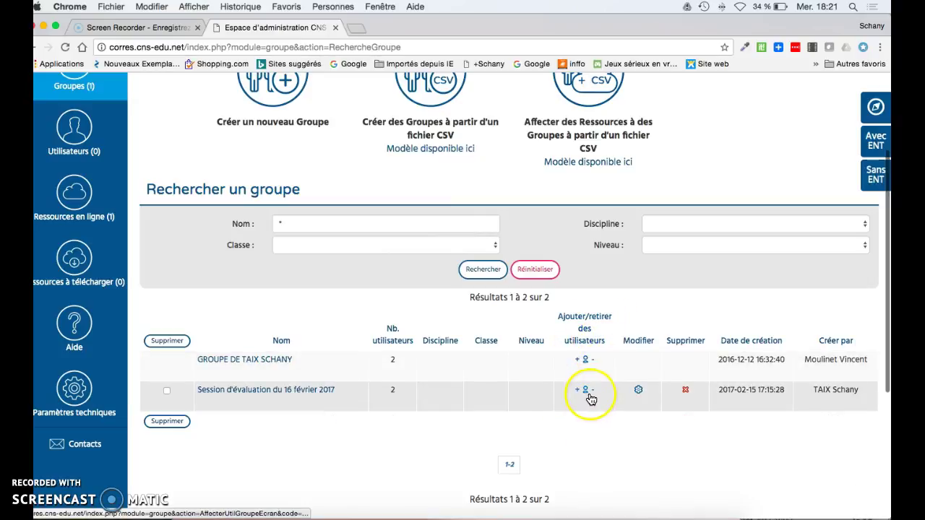
Open the Session d'évaluation group's user-assignment page and review its two student members
left_click(586, 391)
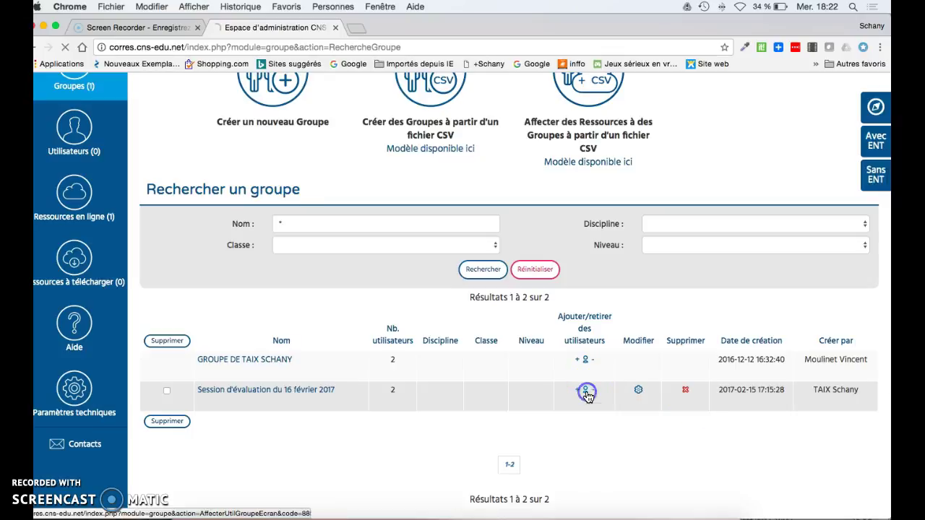
scroll(607, 307, "down", 2)
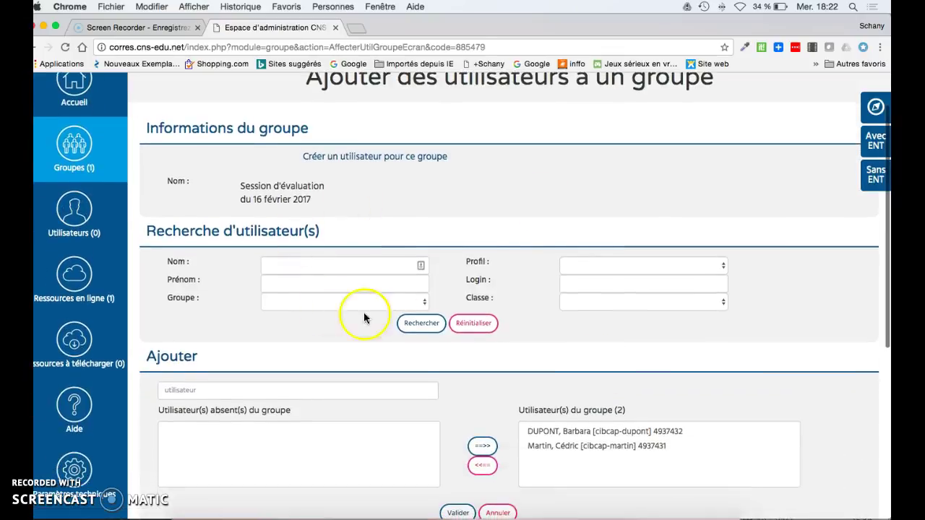
scroll(361, 316, "down", 2)
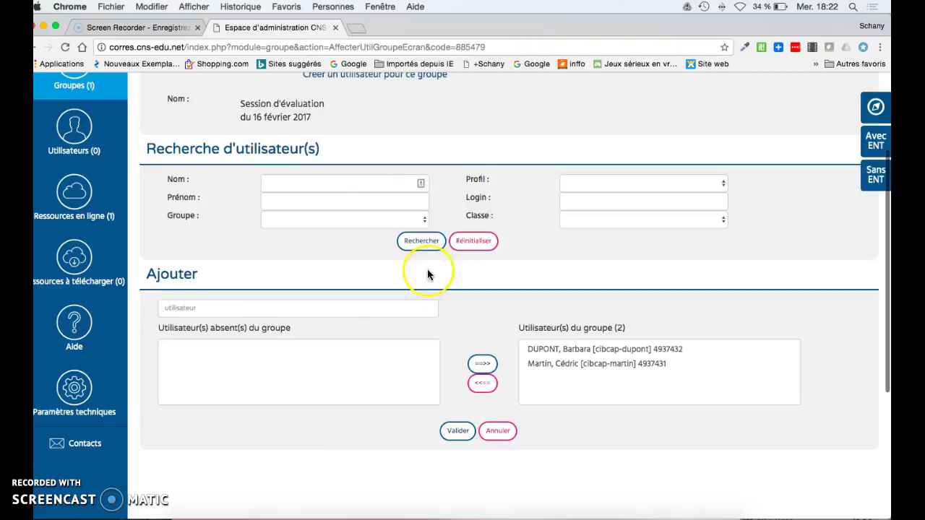
scroll(424, 268, "up", 2)
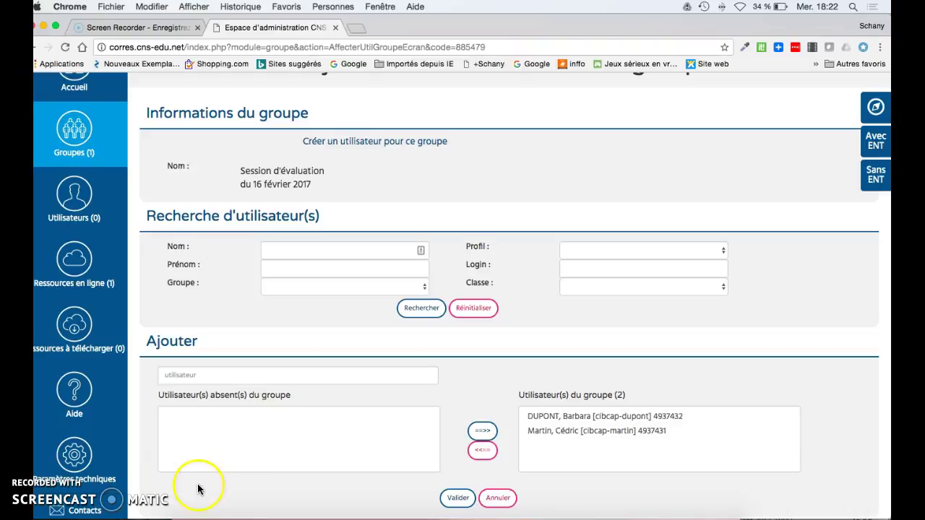
scroll(197, 488, "up", 1)
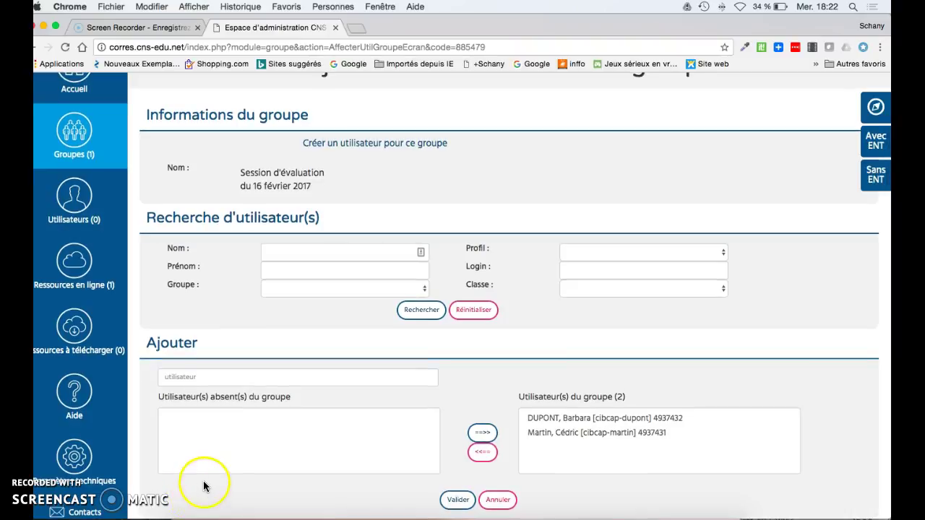
left_click(62, 505)
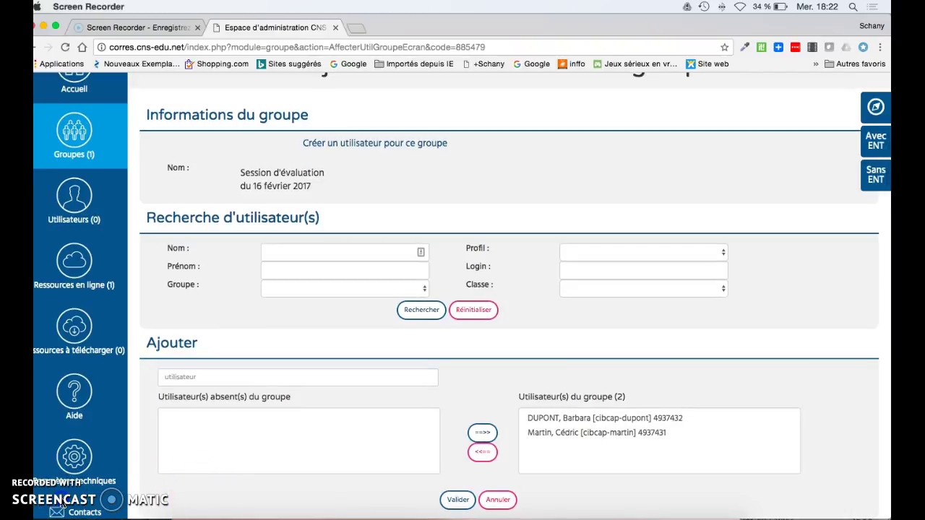